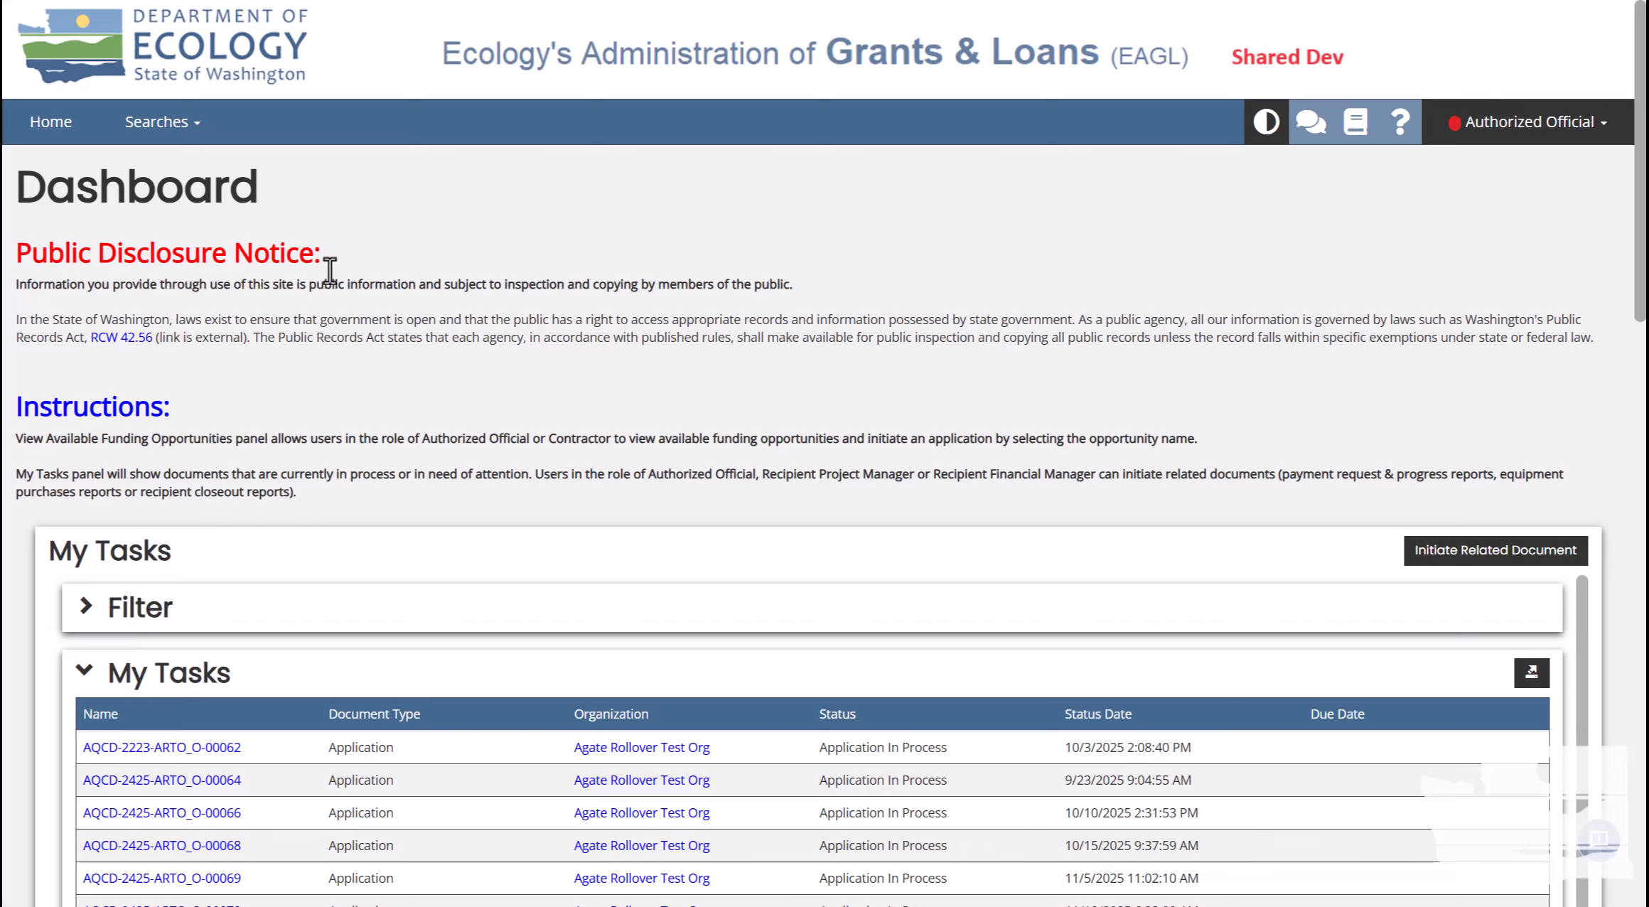
# Open the Searches dropdown in the Dashboard's top navigation bar.
pyautogui.click(185, 133)
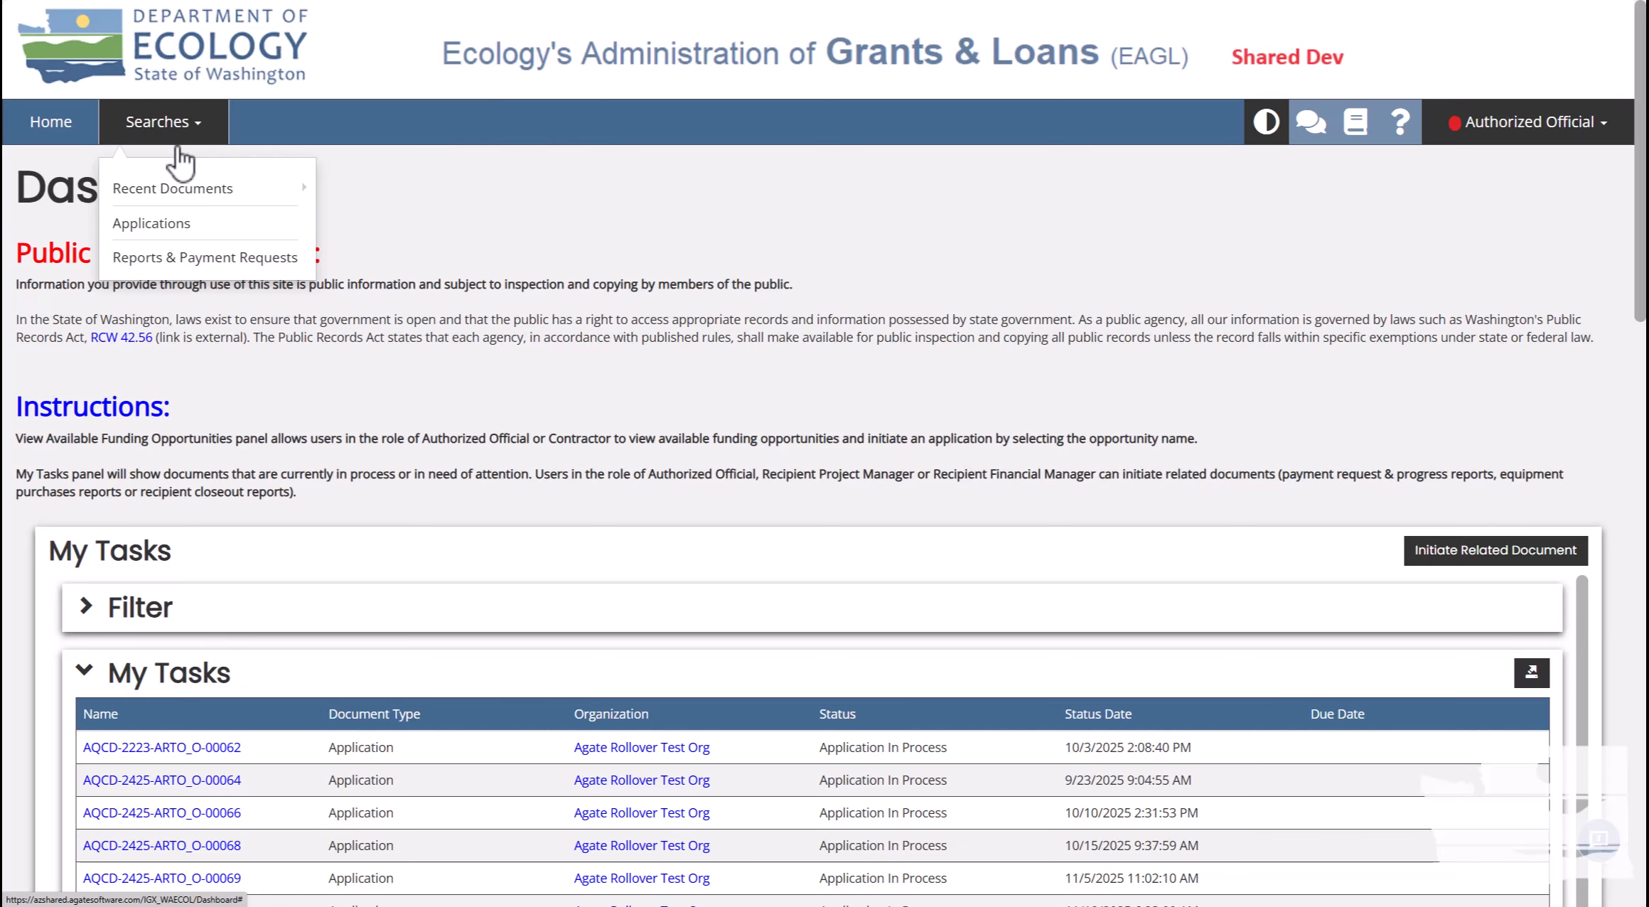
# Open the Applications search, clear the preset criteria and list all documents.
pyautogui.click(169, 226)
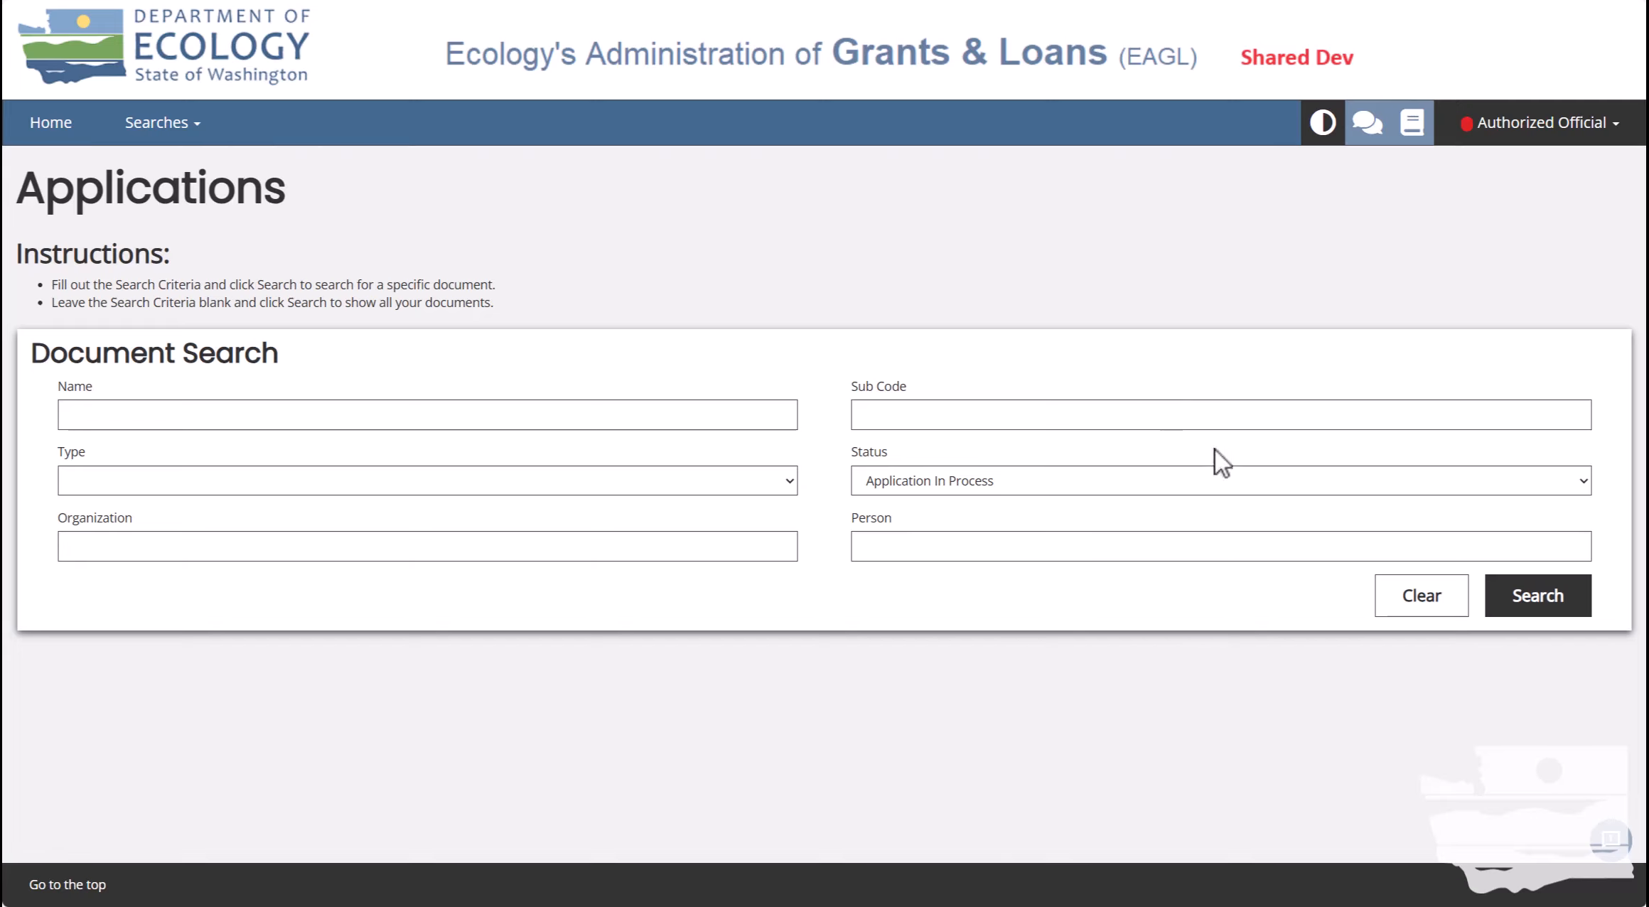
pyautogui.click(1411, 606)
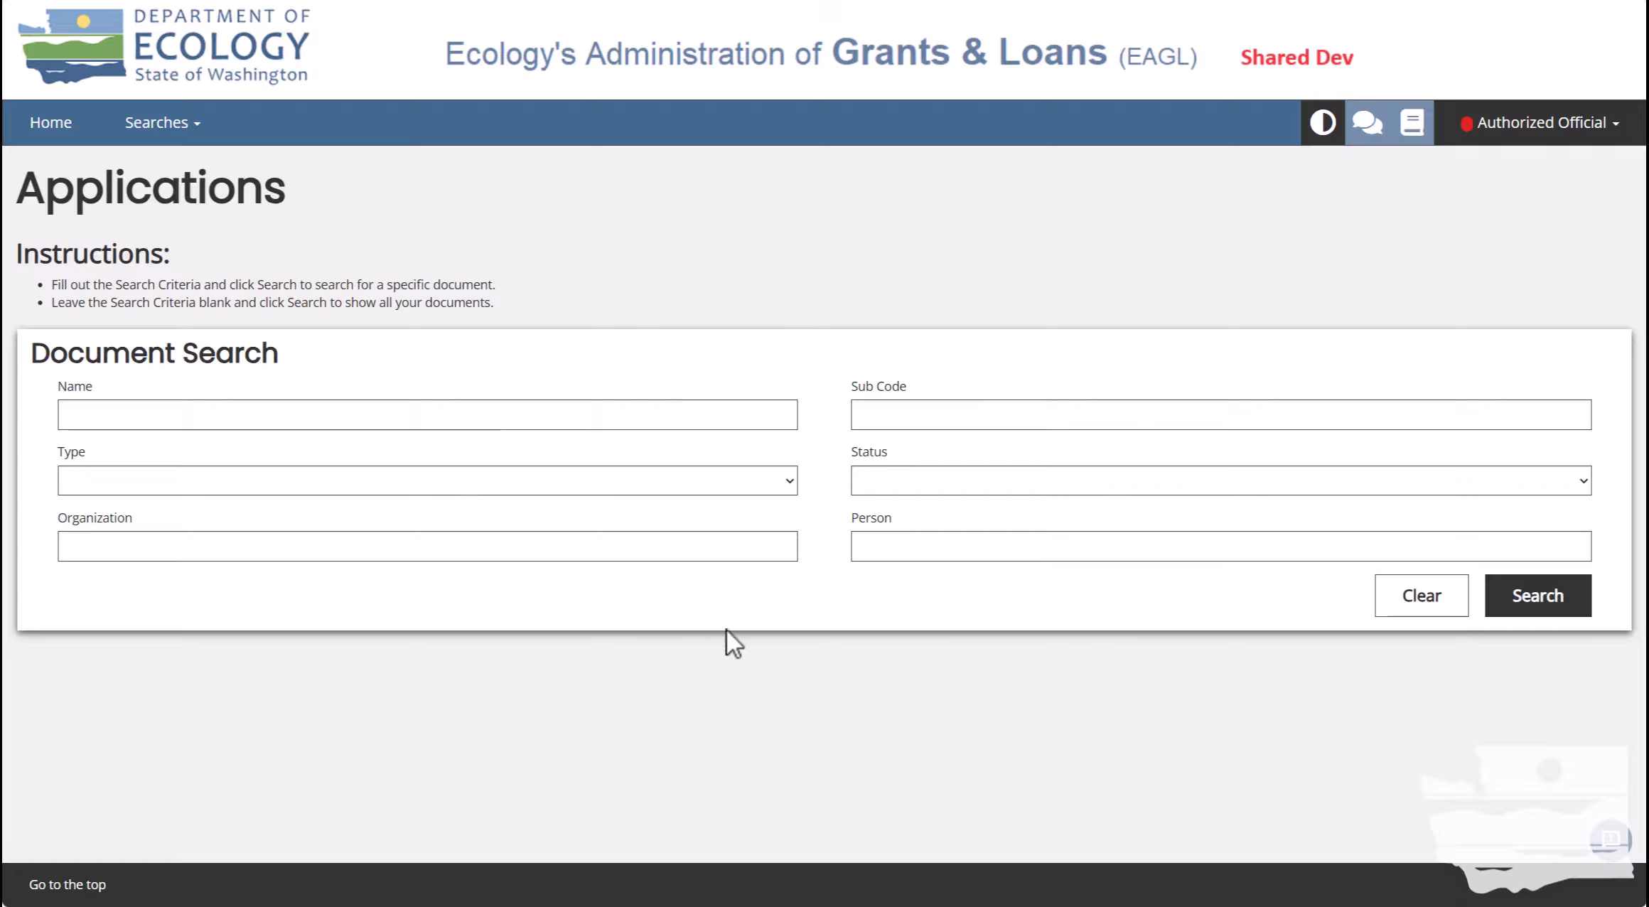
pyautogui.click(1512, 606)
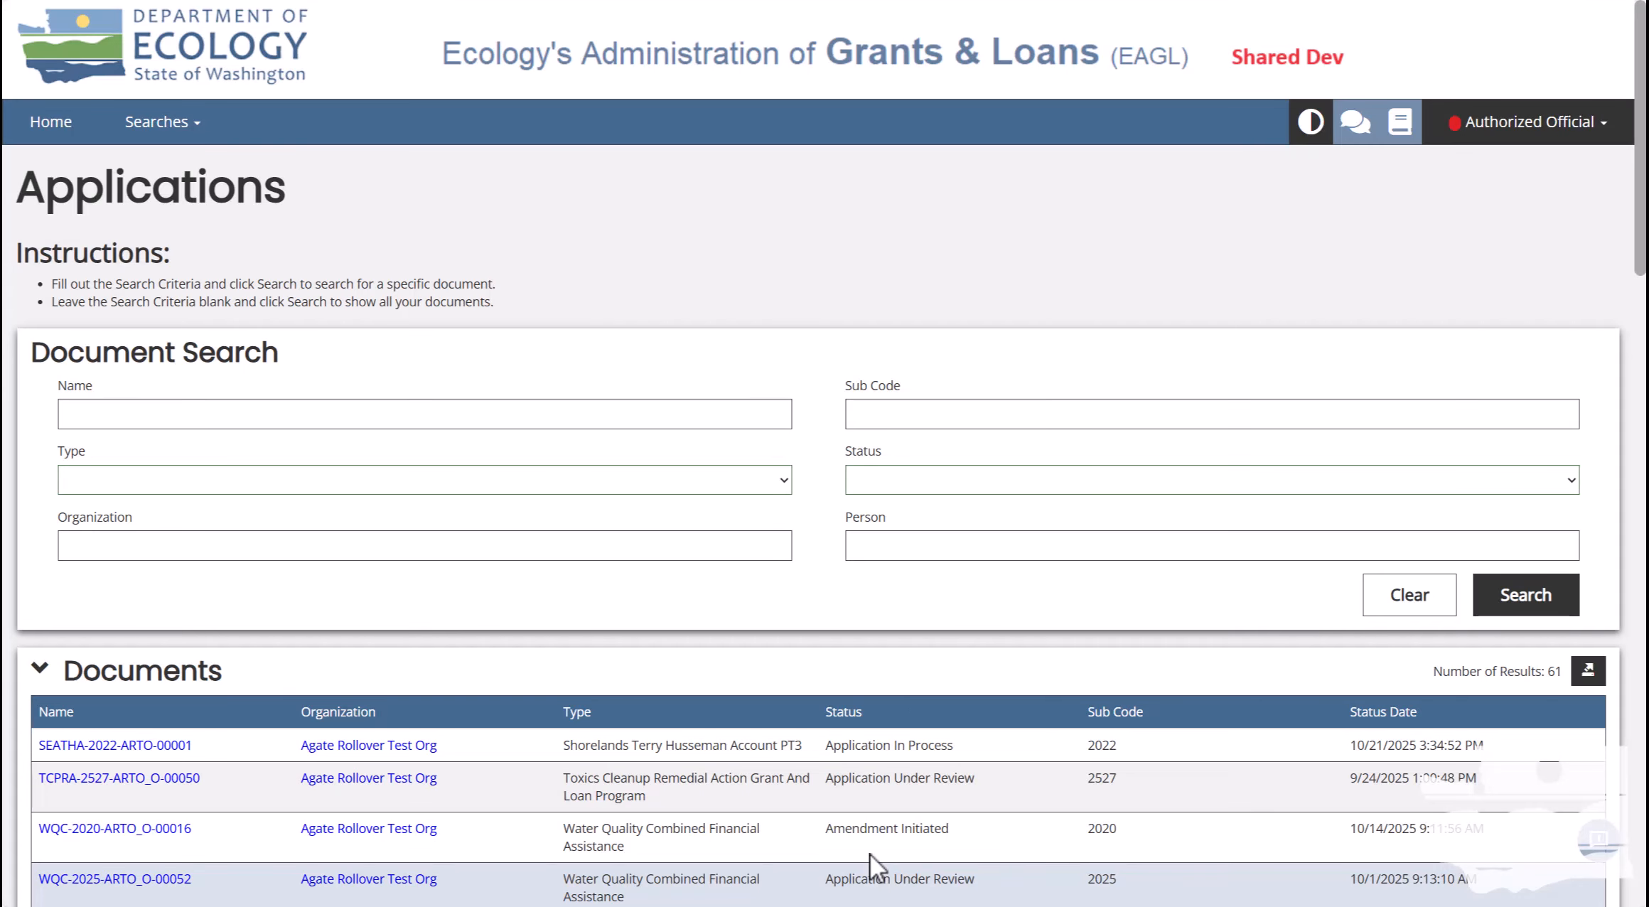
pyautogui.scroll(-5, 870, 853)
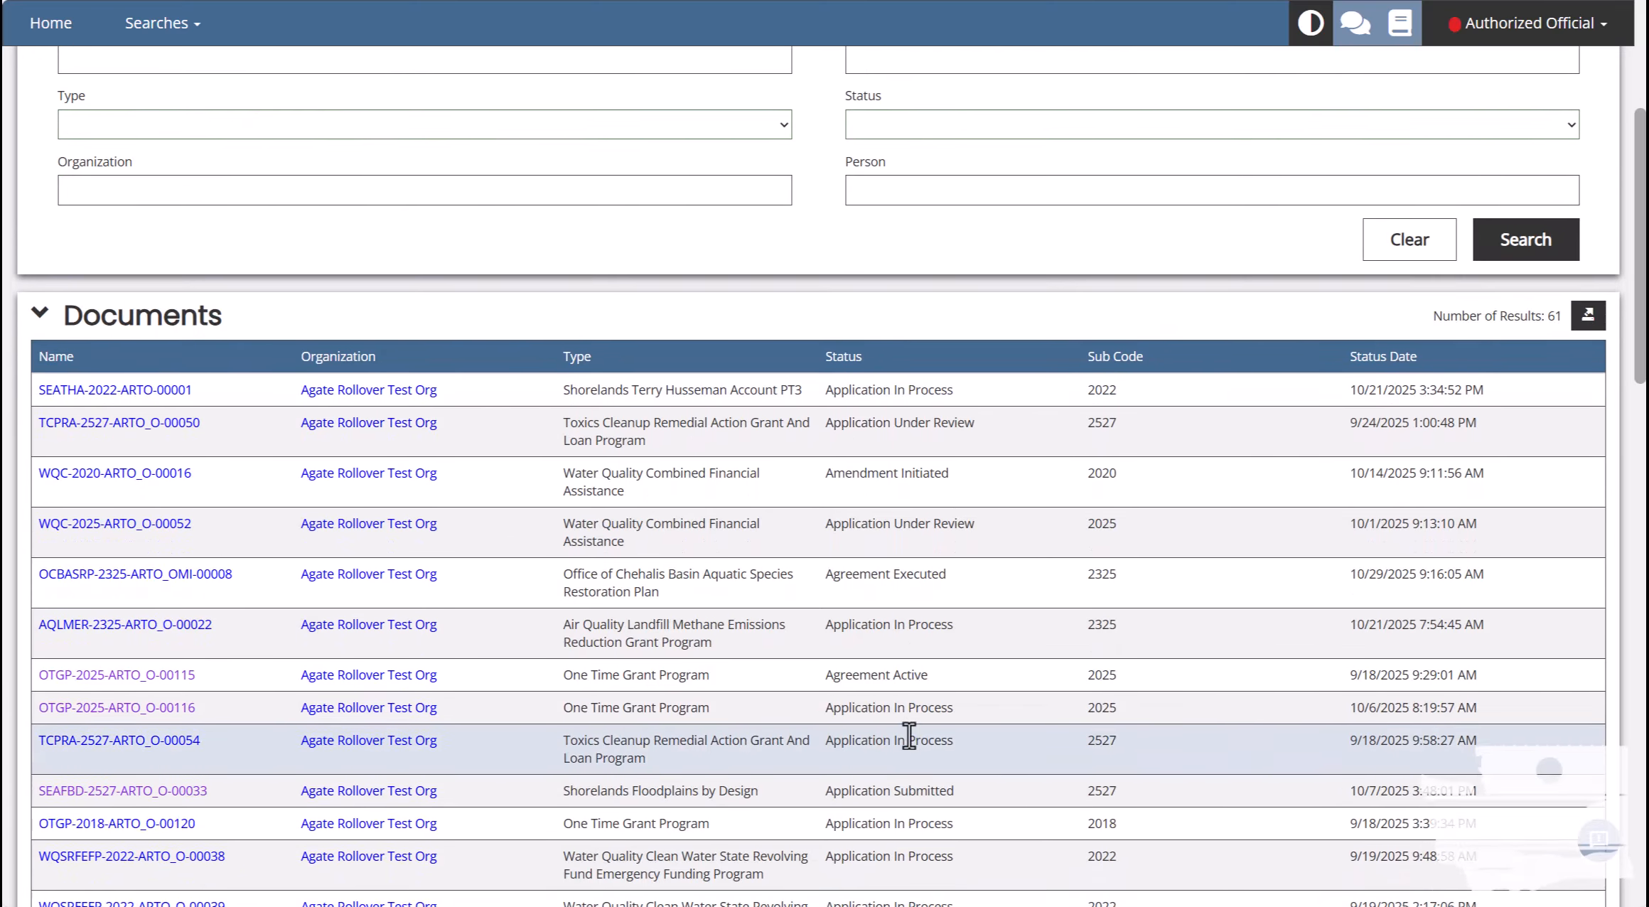
pyautogui.scroll(3, 909, 735)
pyautogui.scroll(-2, 910, 733)
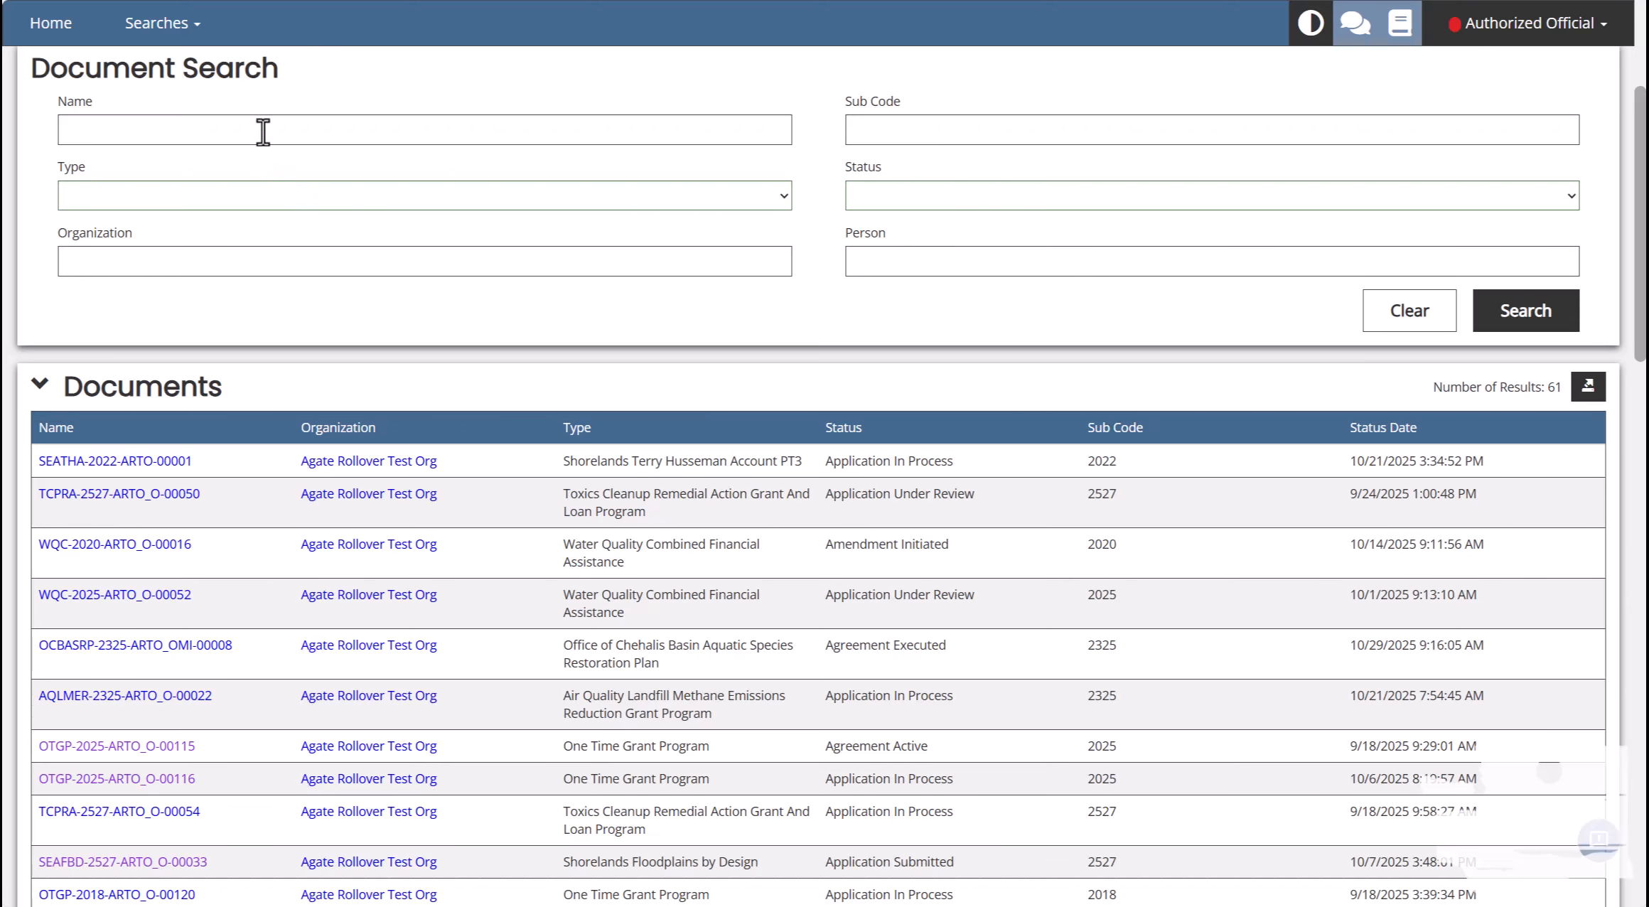
# Search applications by name 115 to list only OTGP-2025-ARTO_O-00115.
pyautogui.click(263, 132)
pyautogui.write('115')
pyautogui.click(1521, 311)
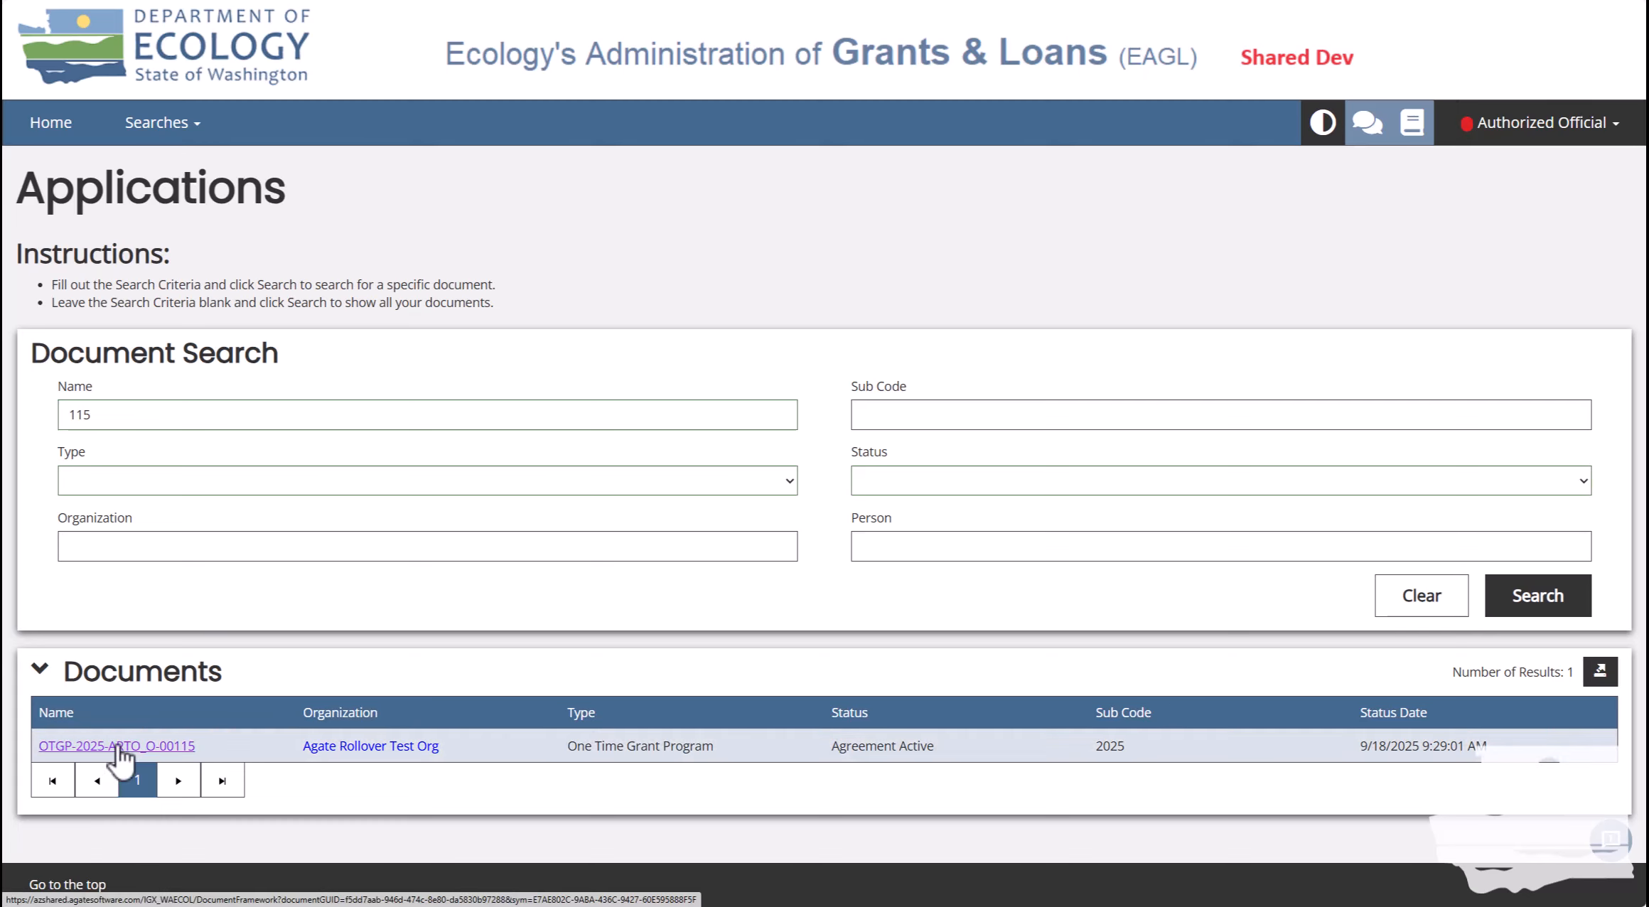
# Open OTGP-2025-ARTO_O-00115 from the results and scroll the sidebar to Tools and Related Documents.
pyautogui.click(116, 745)
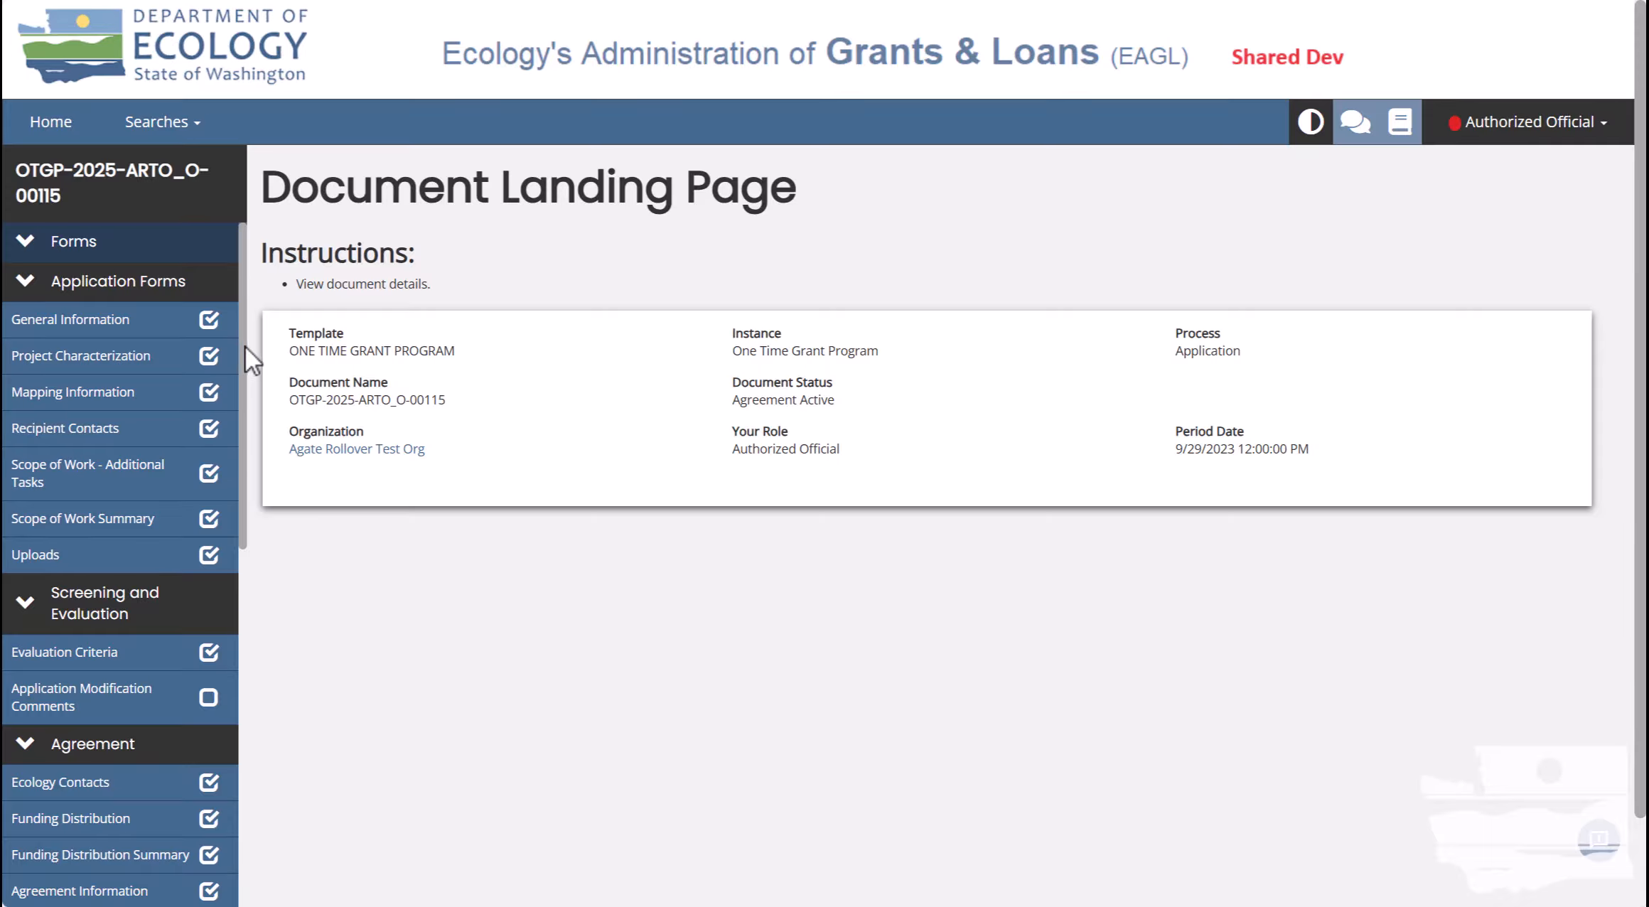
pyautogui.moveTo(245, 346); pyautogui.dragTo(242, 743)
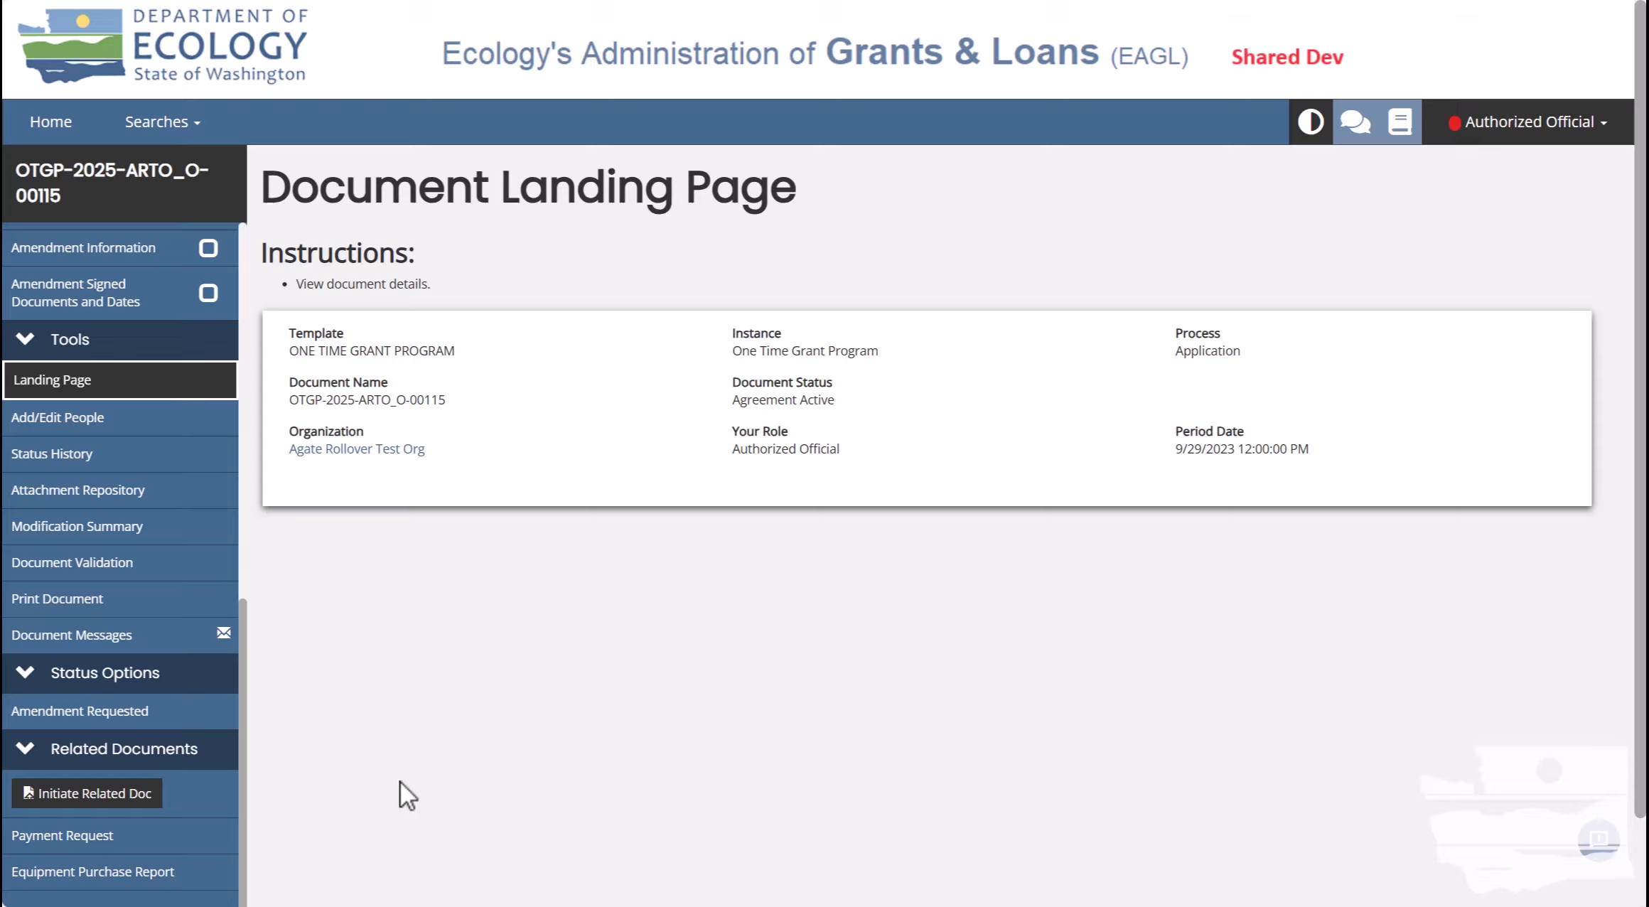
# Initiate a related Equipment Purchase Report - 2025 with parent OTGP-2025-ARTO_O-00115.
pyautogui.click(46, 793)
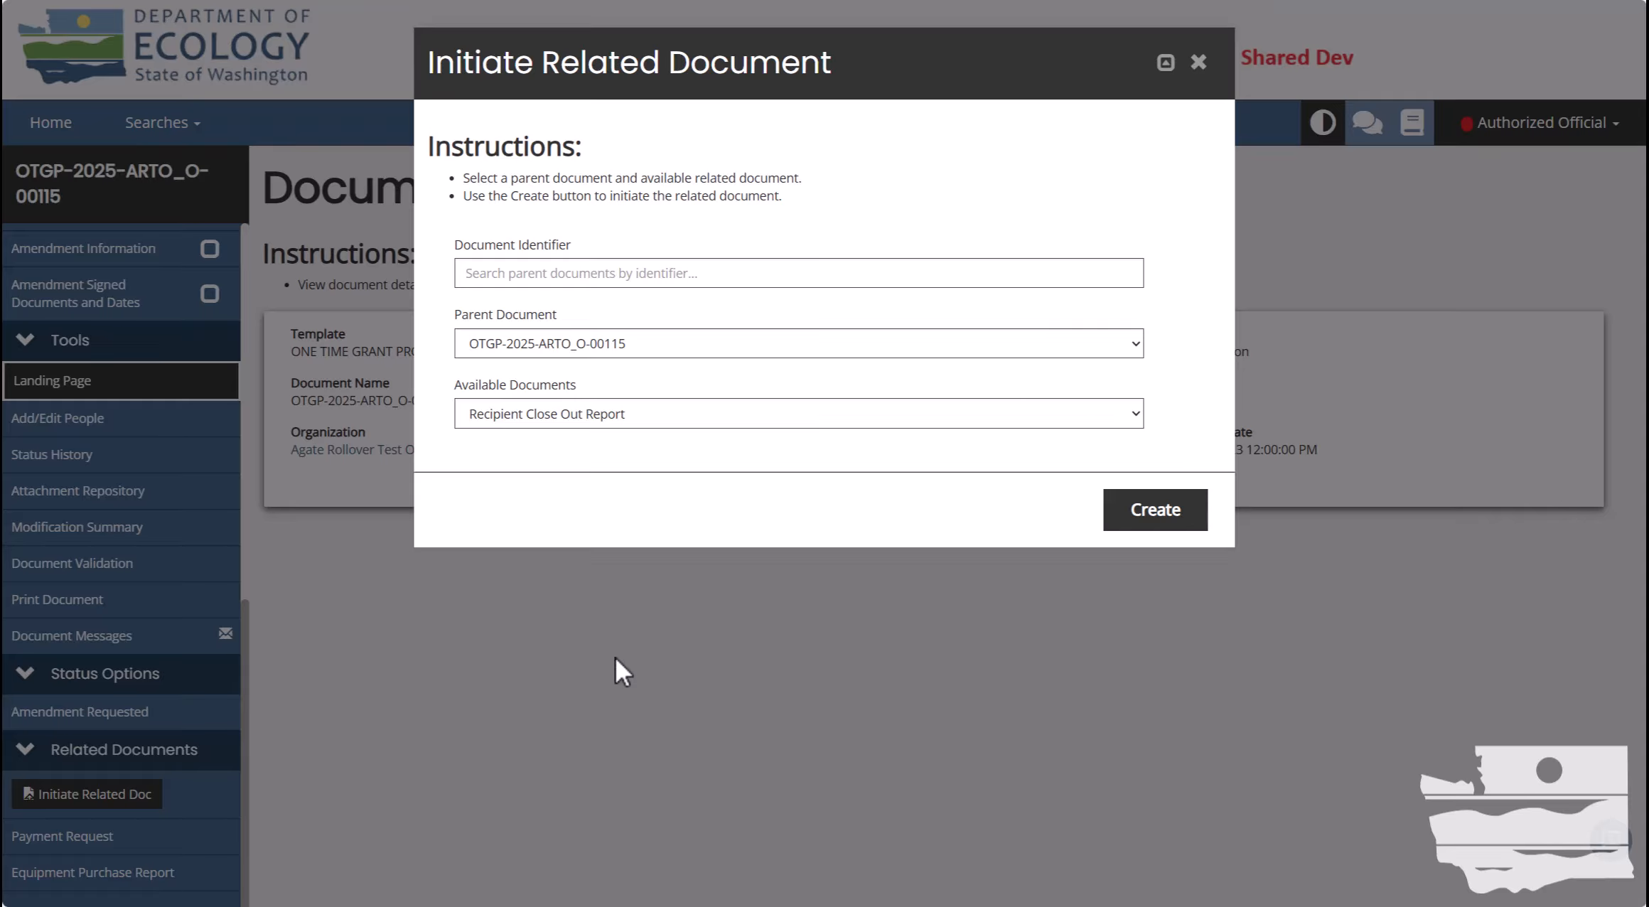
pyautogui.click(656, 343)
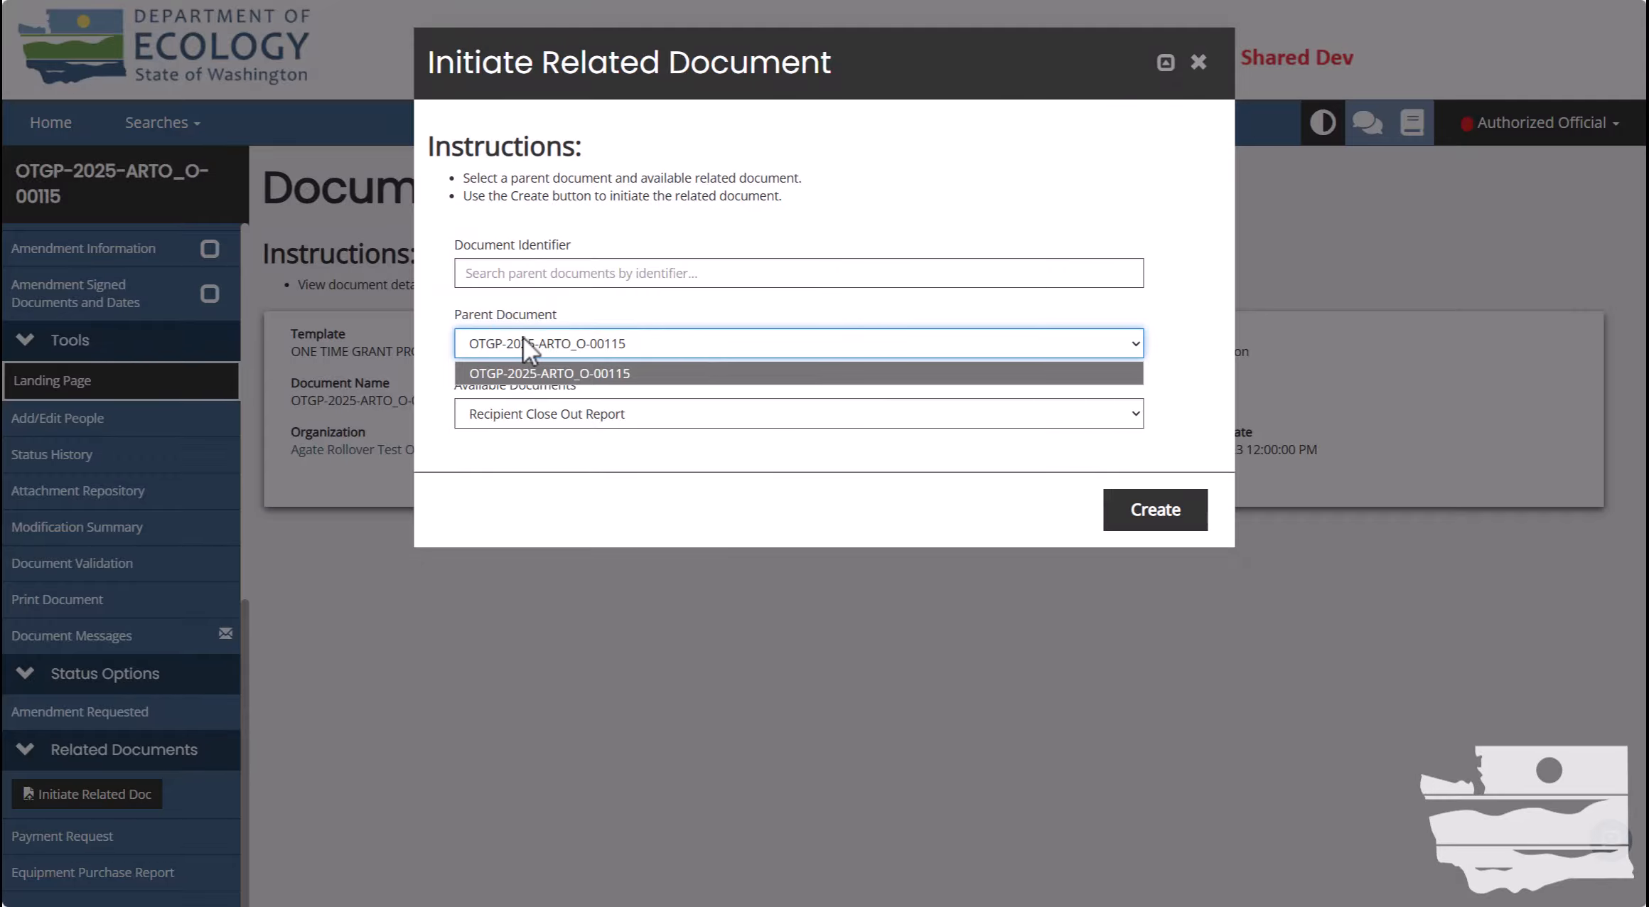
pyautogui.click(635, 338)
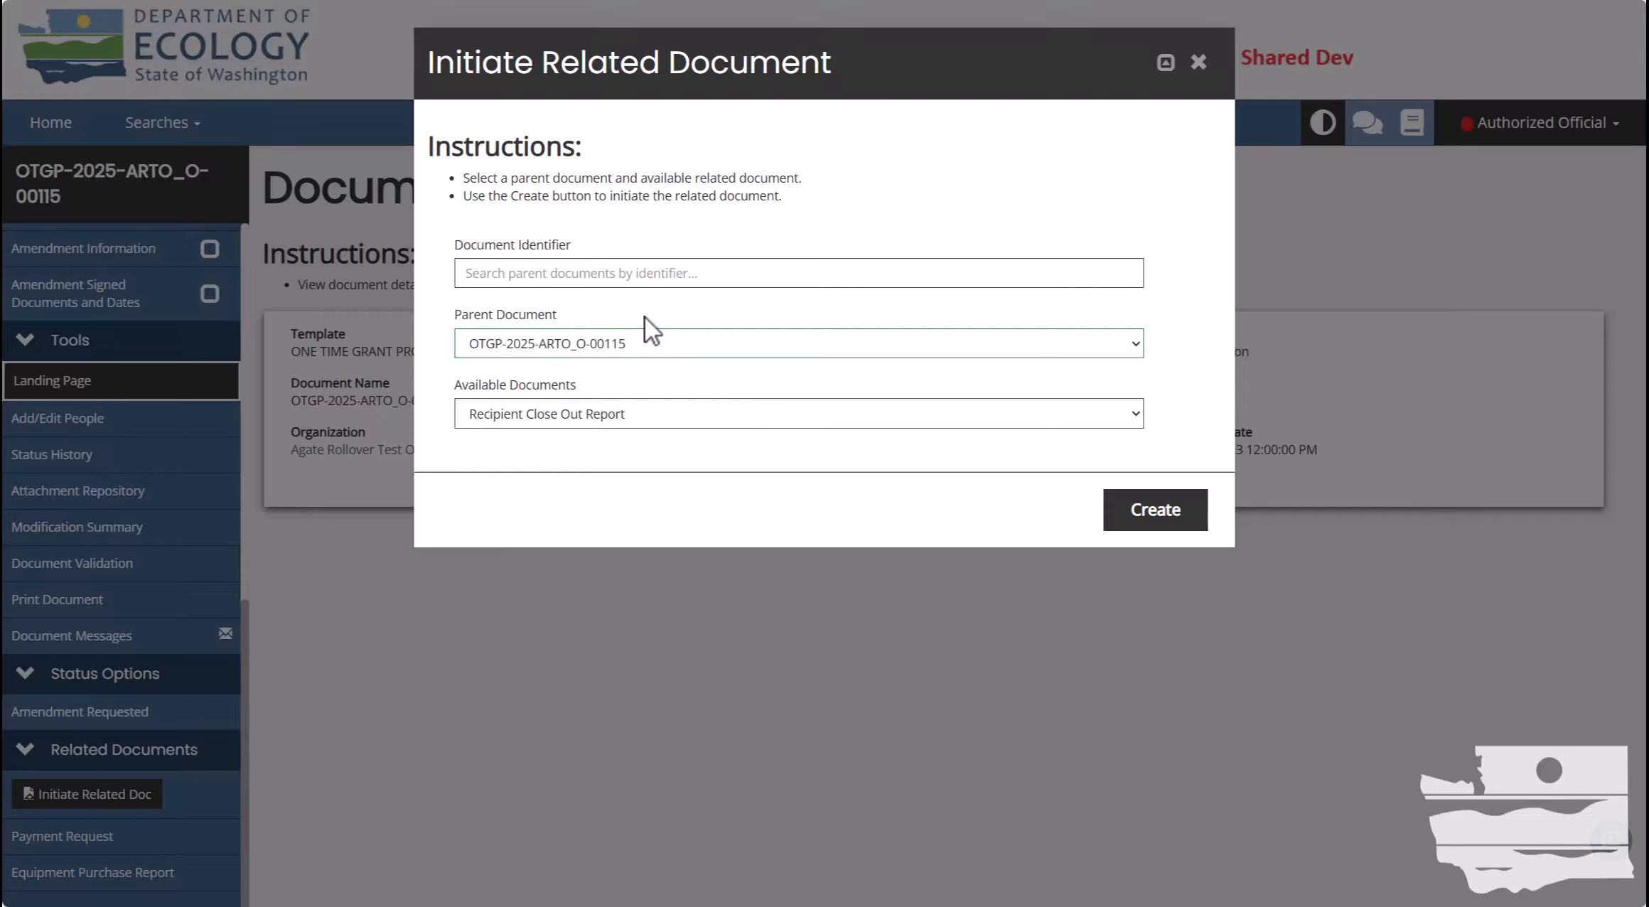
pyautogui.click(665, 405)
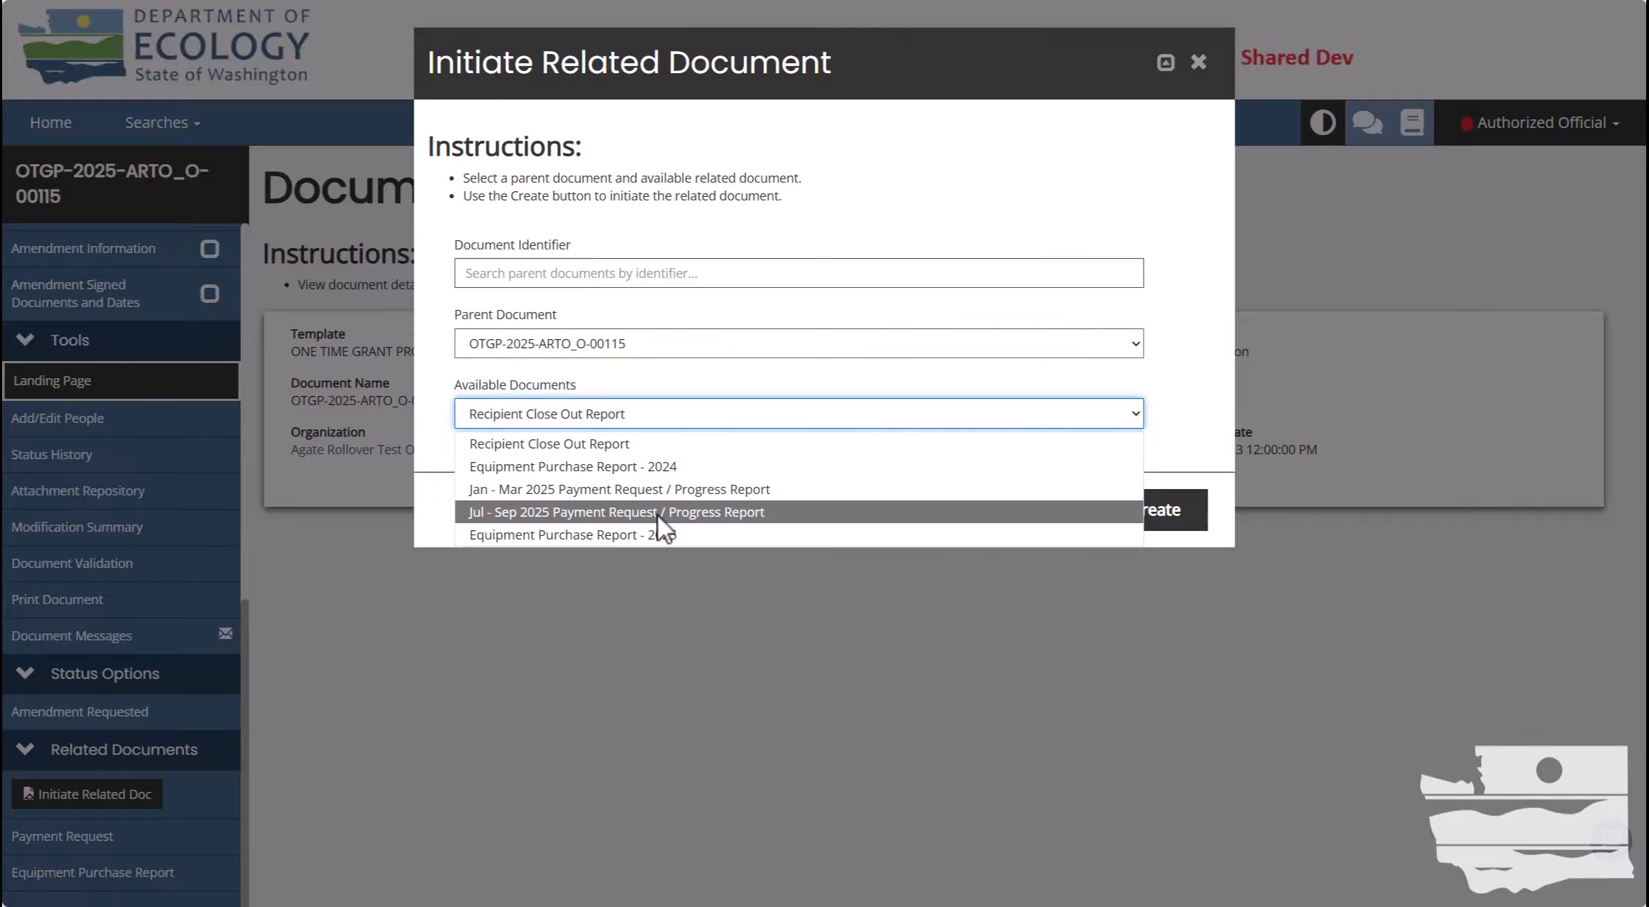
pyautogui.click(649, 535)
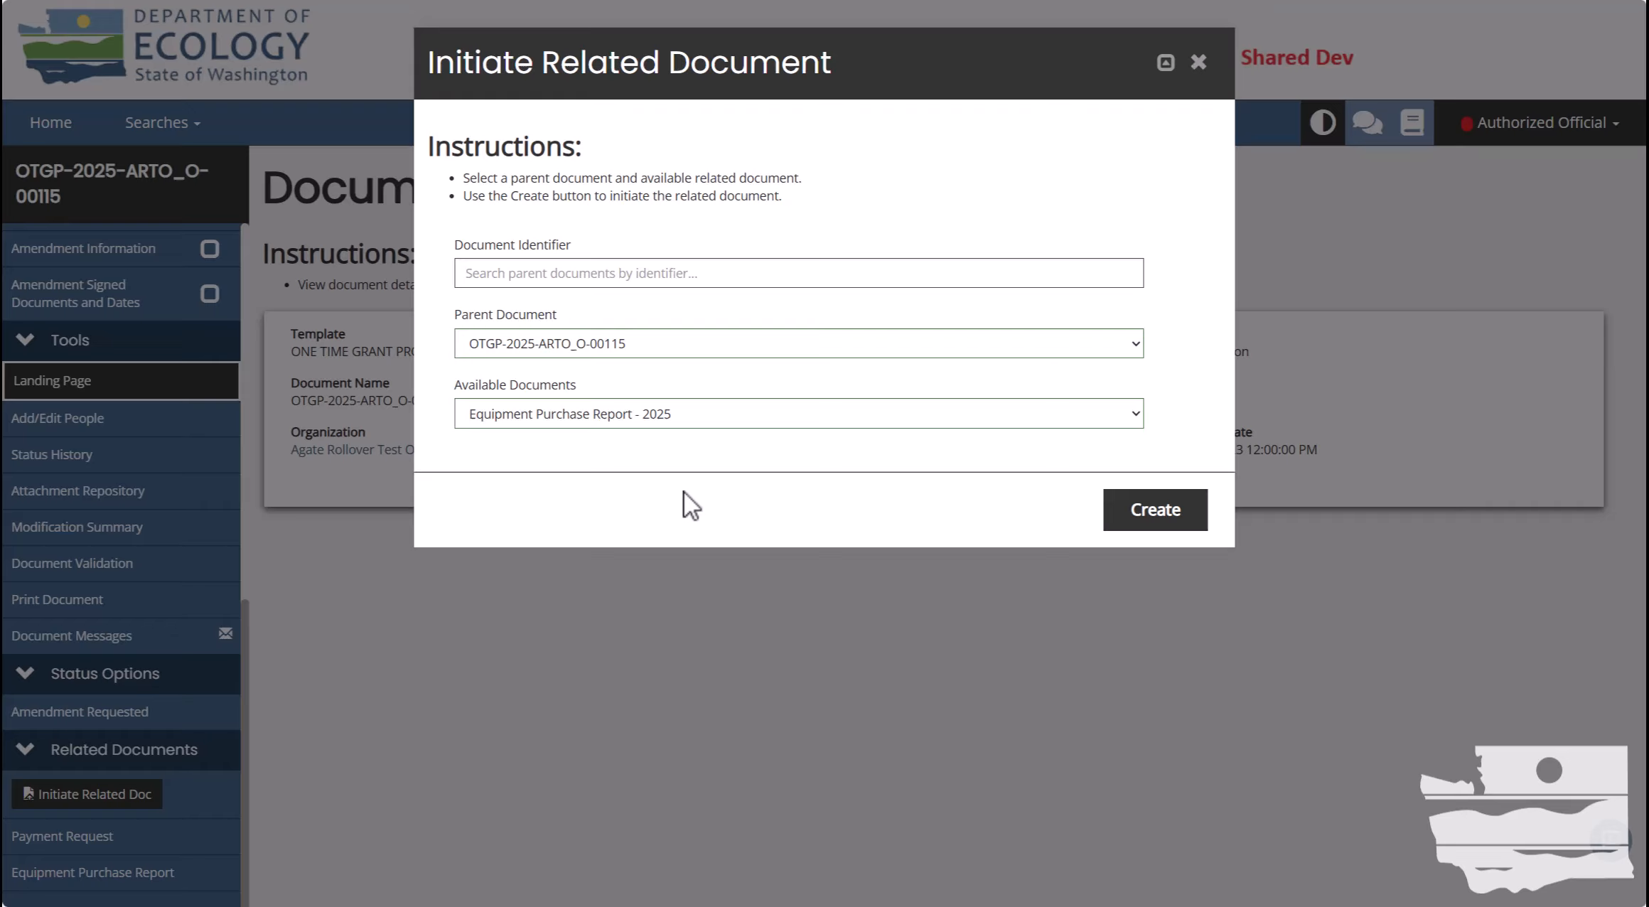
pyautogui.click(1153, 516)
# Close the related-document dialog and go back to the Dashboard.
pyautogui.click(1201, 61)
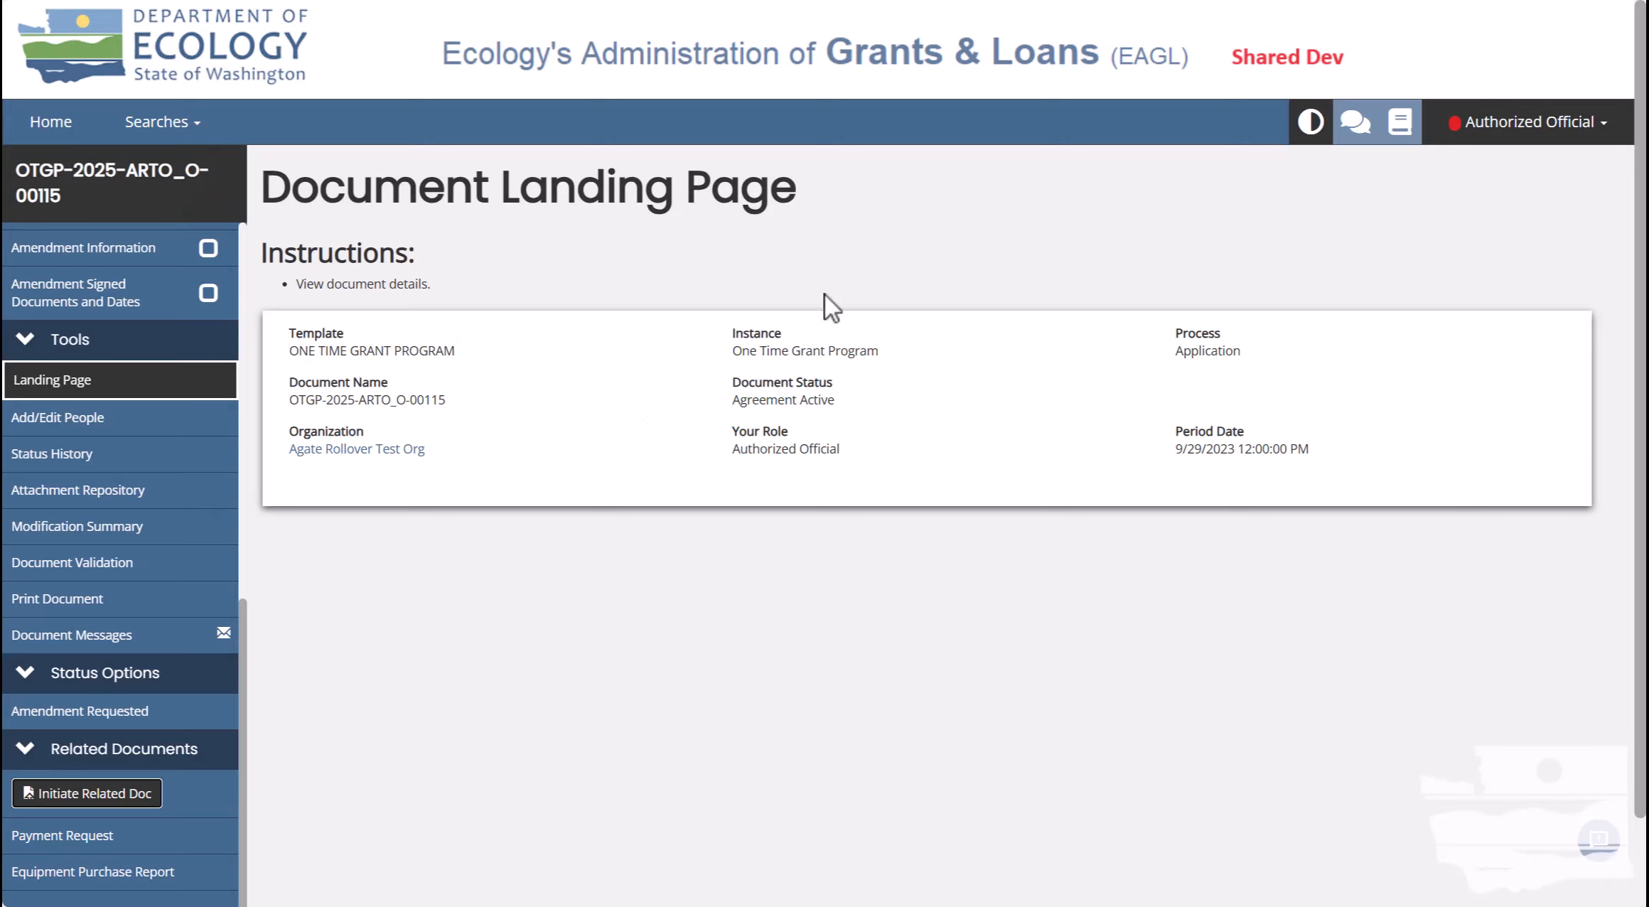
pyautogui.tripleClick(429, 401)
pyautogui.hotkey('ctrl', 'c')
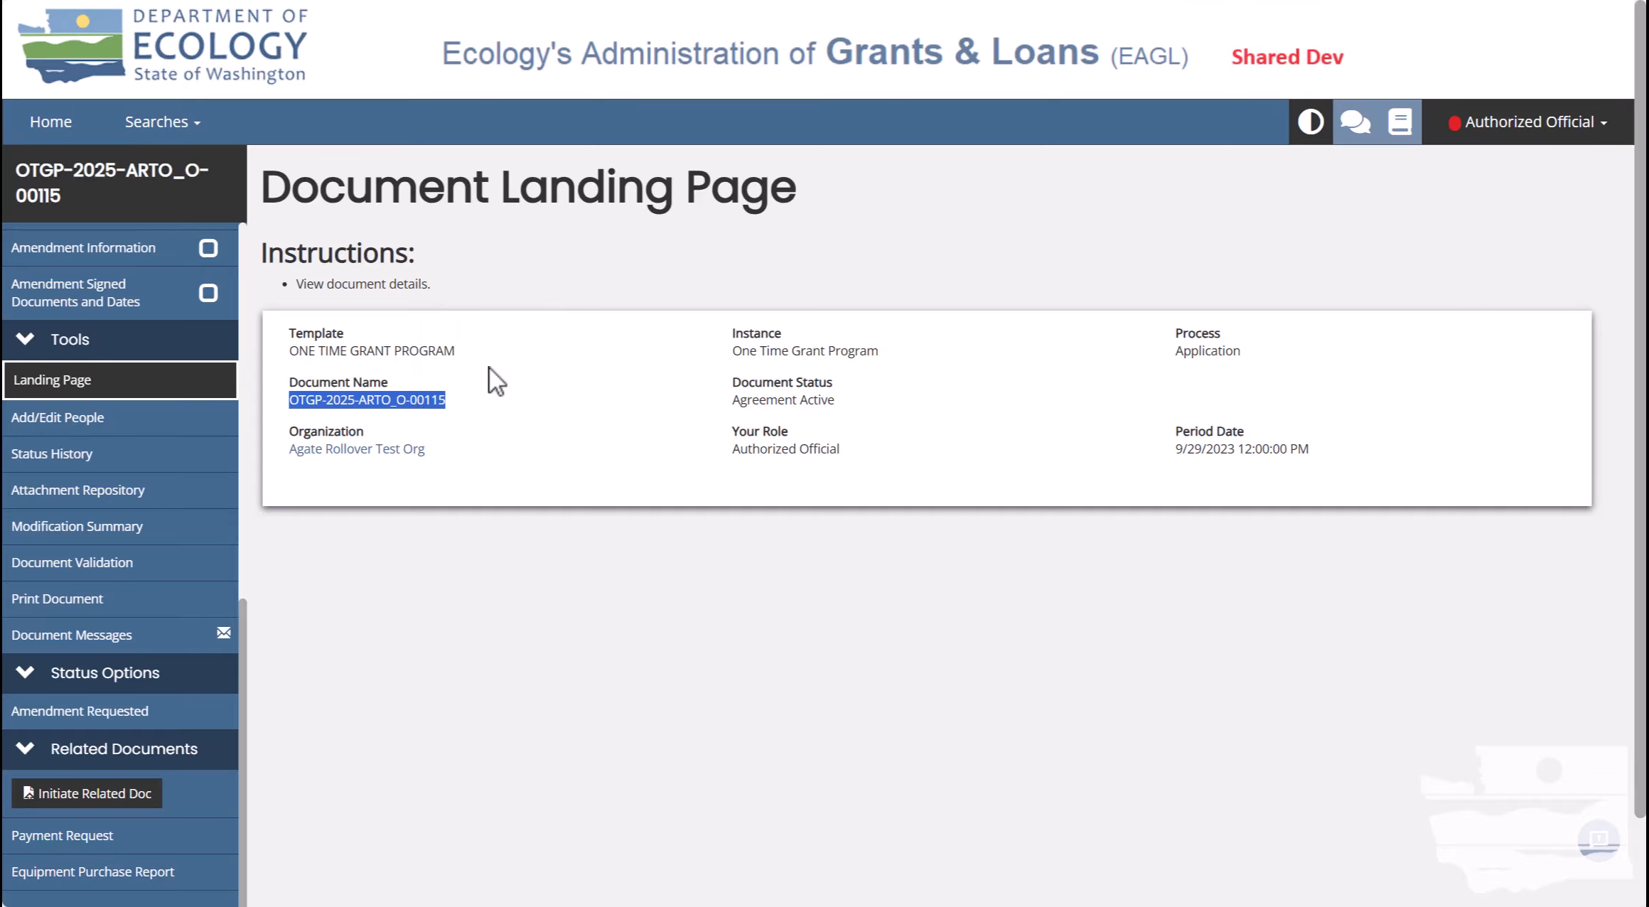
pyautogui.click(490, 368)
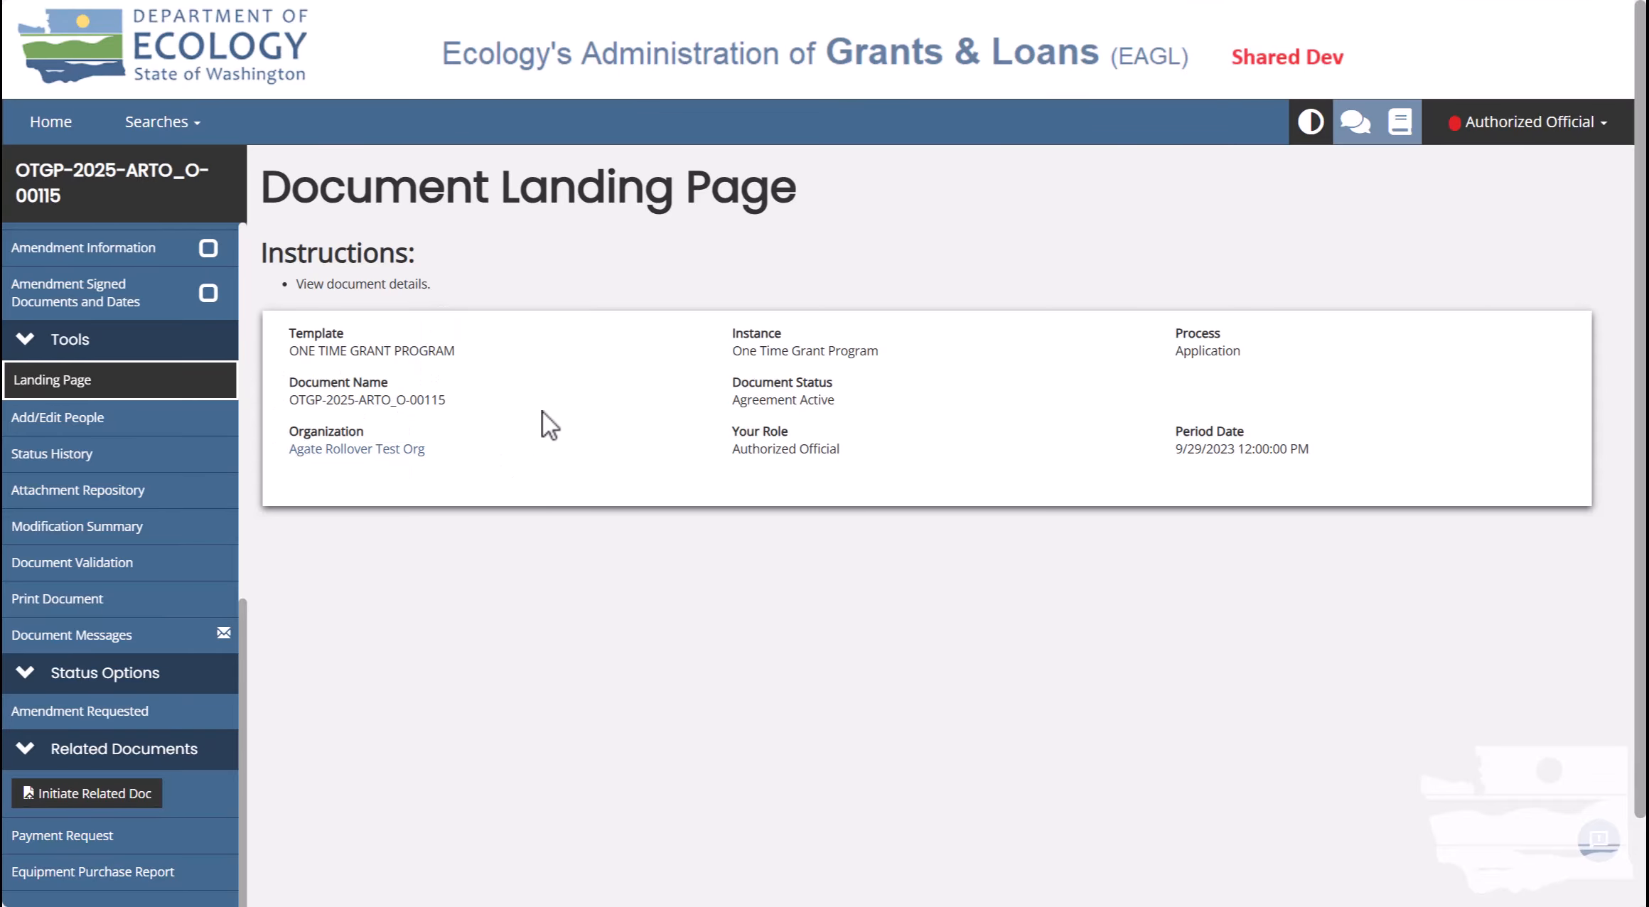
pyautogui.click(61, 135)
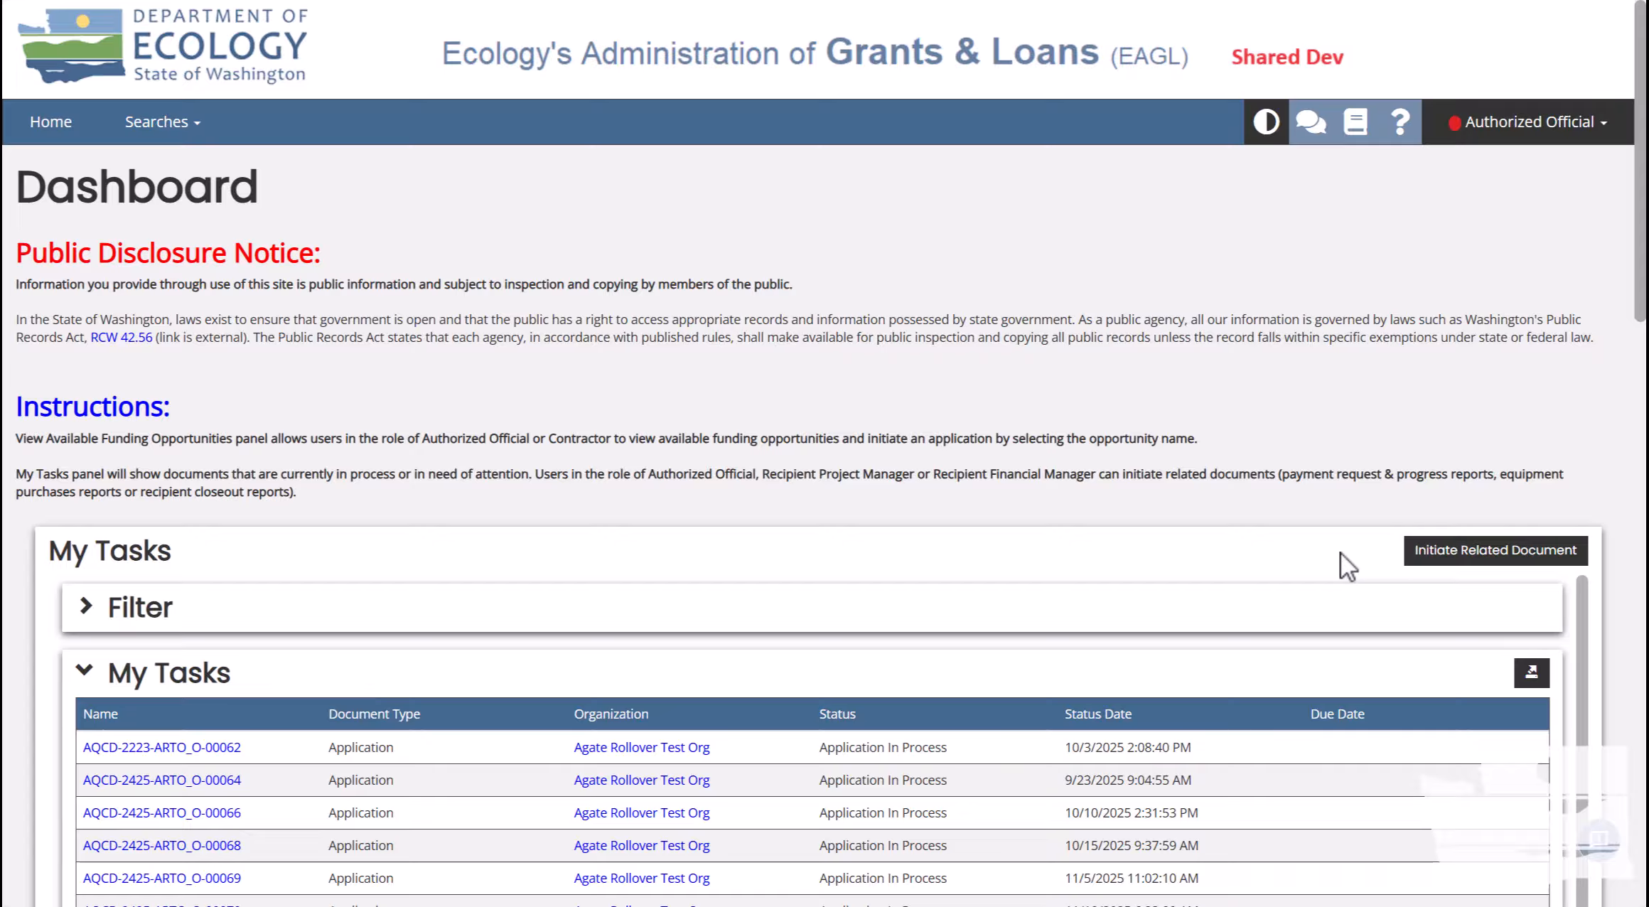
# Request an Equipment Purchase Report - 2025 from the Dashboard for parent identifier OTGP-2025-ARTO_O-00115.
pyautogui.click(1517, 557)
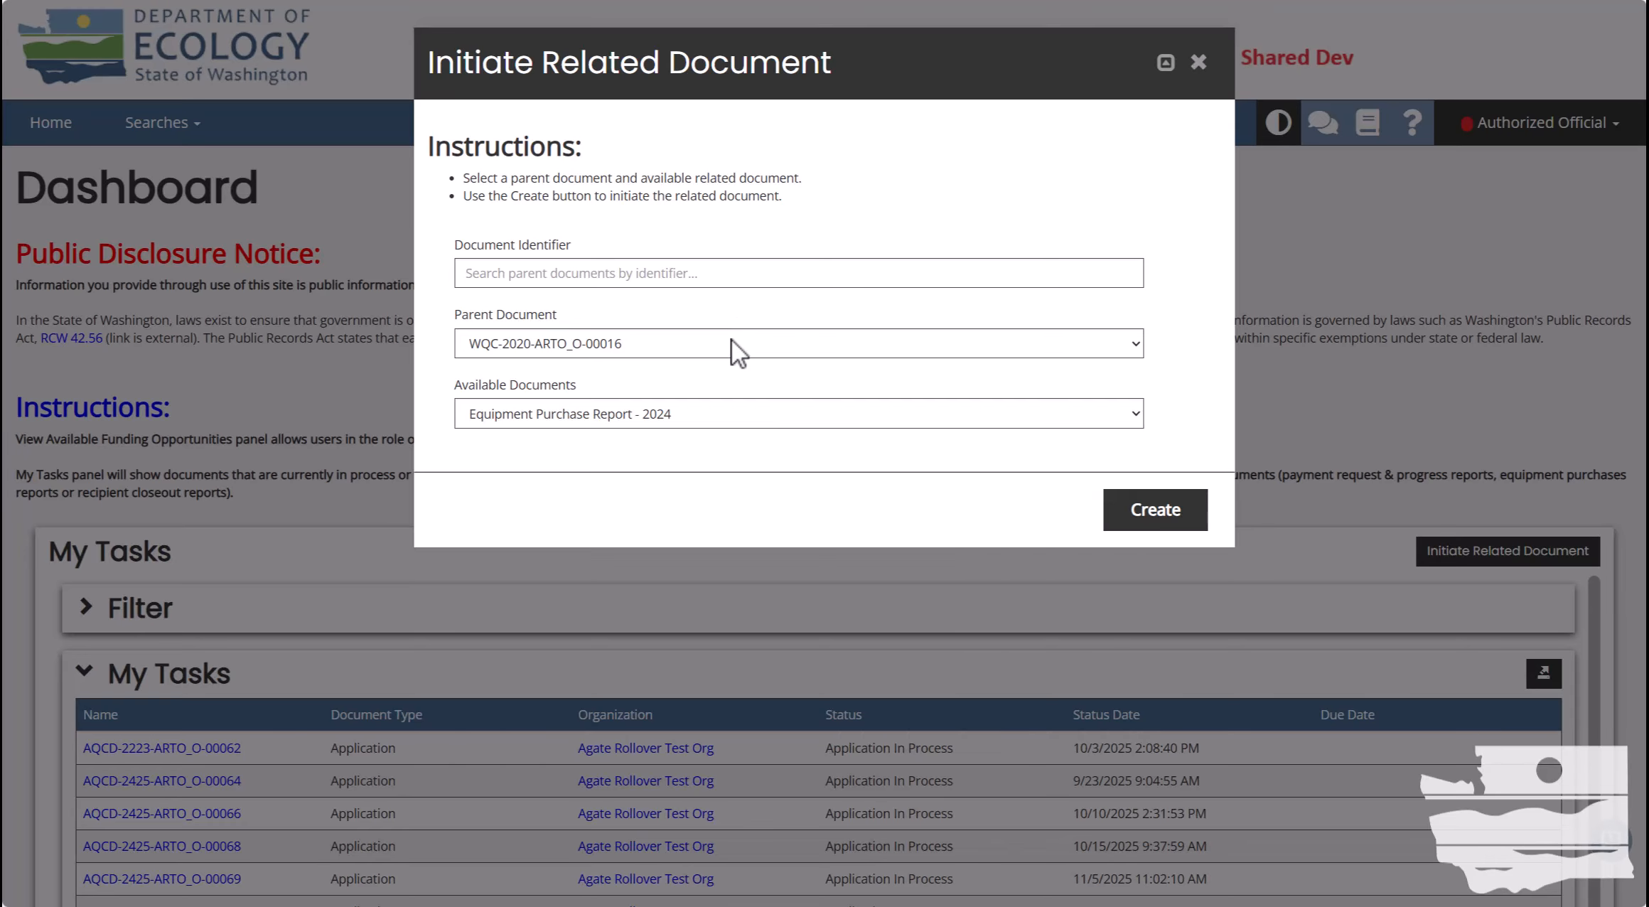
pyautogui.click(731, 342)
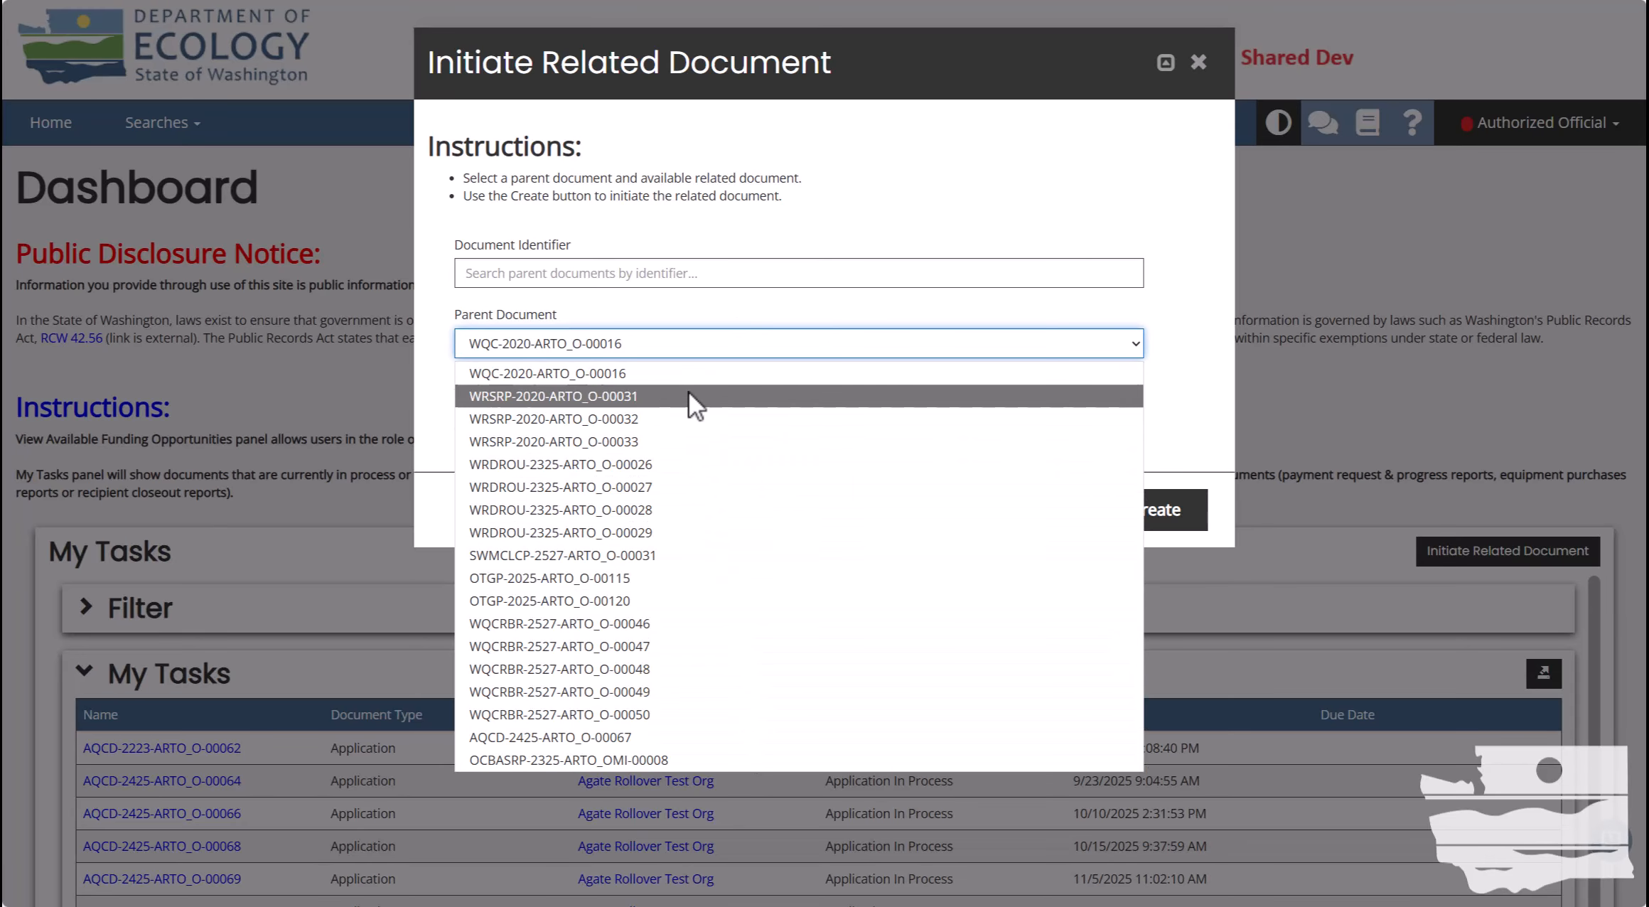
pyautogui.click(689, 338)
pyautogui.click(679, 276)
pyautogui.hotkey('ctrl', 'v')
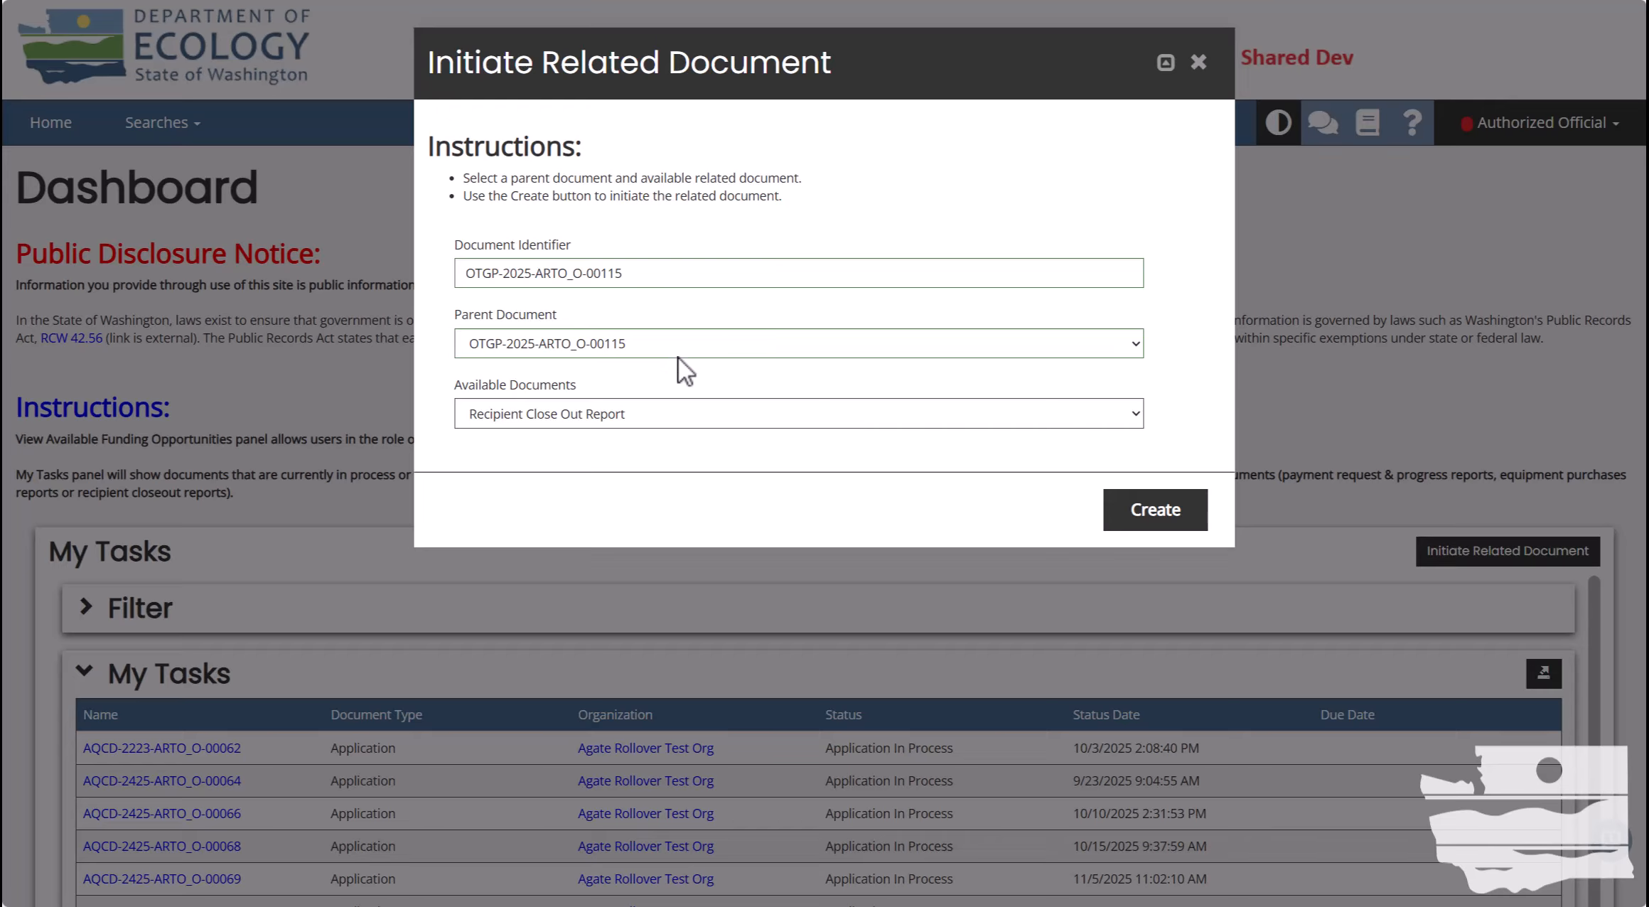
pyautogui.click(664, 413)
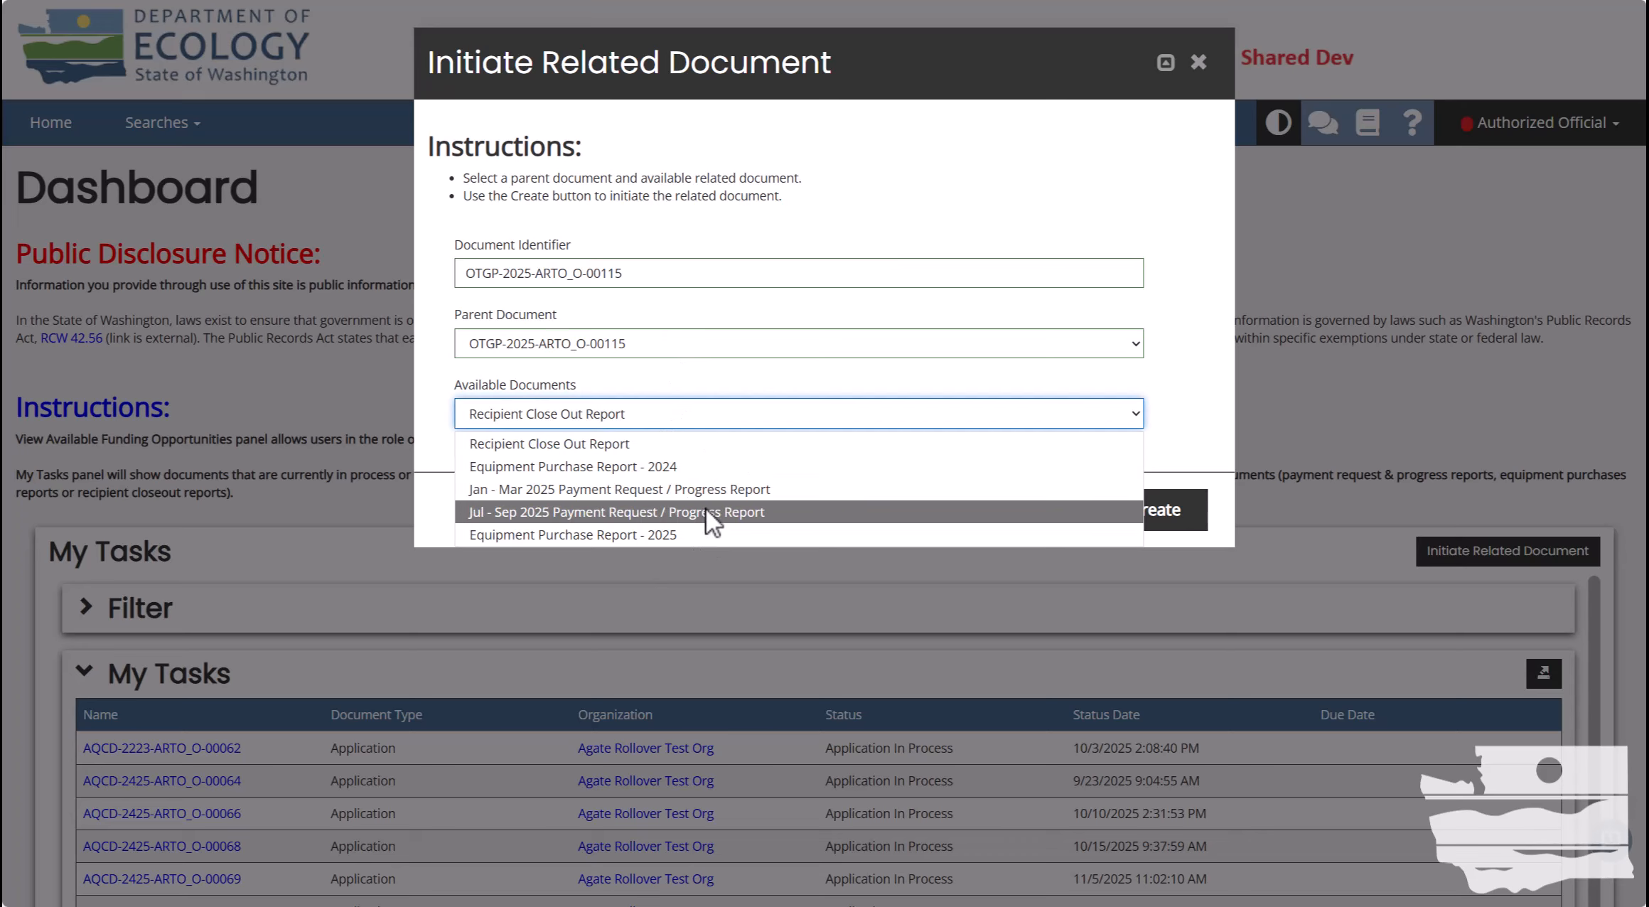
pyautogui.click(710, 531)
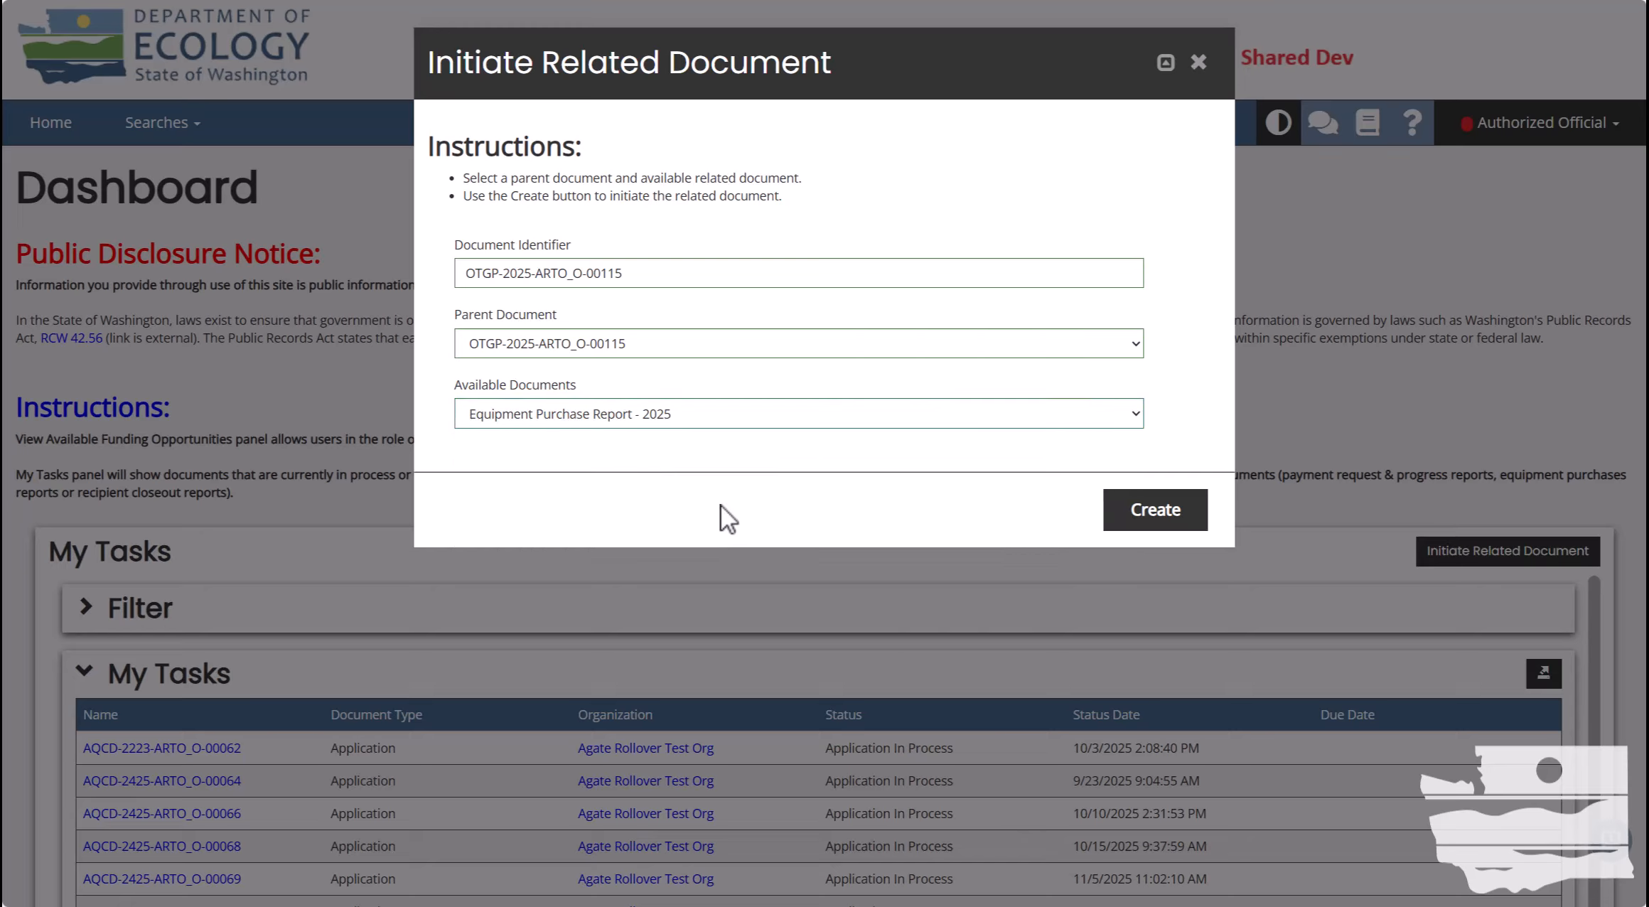
pyautogui.click(1155, 509)
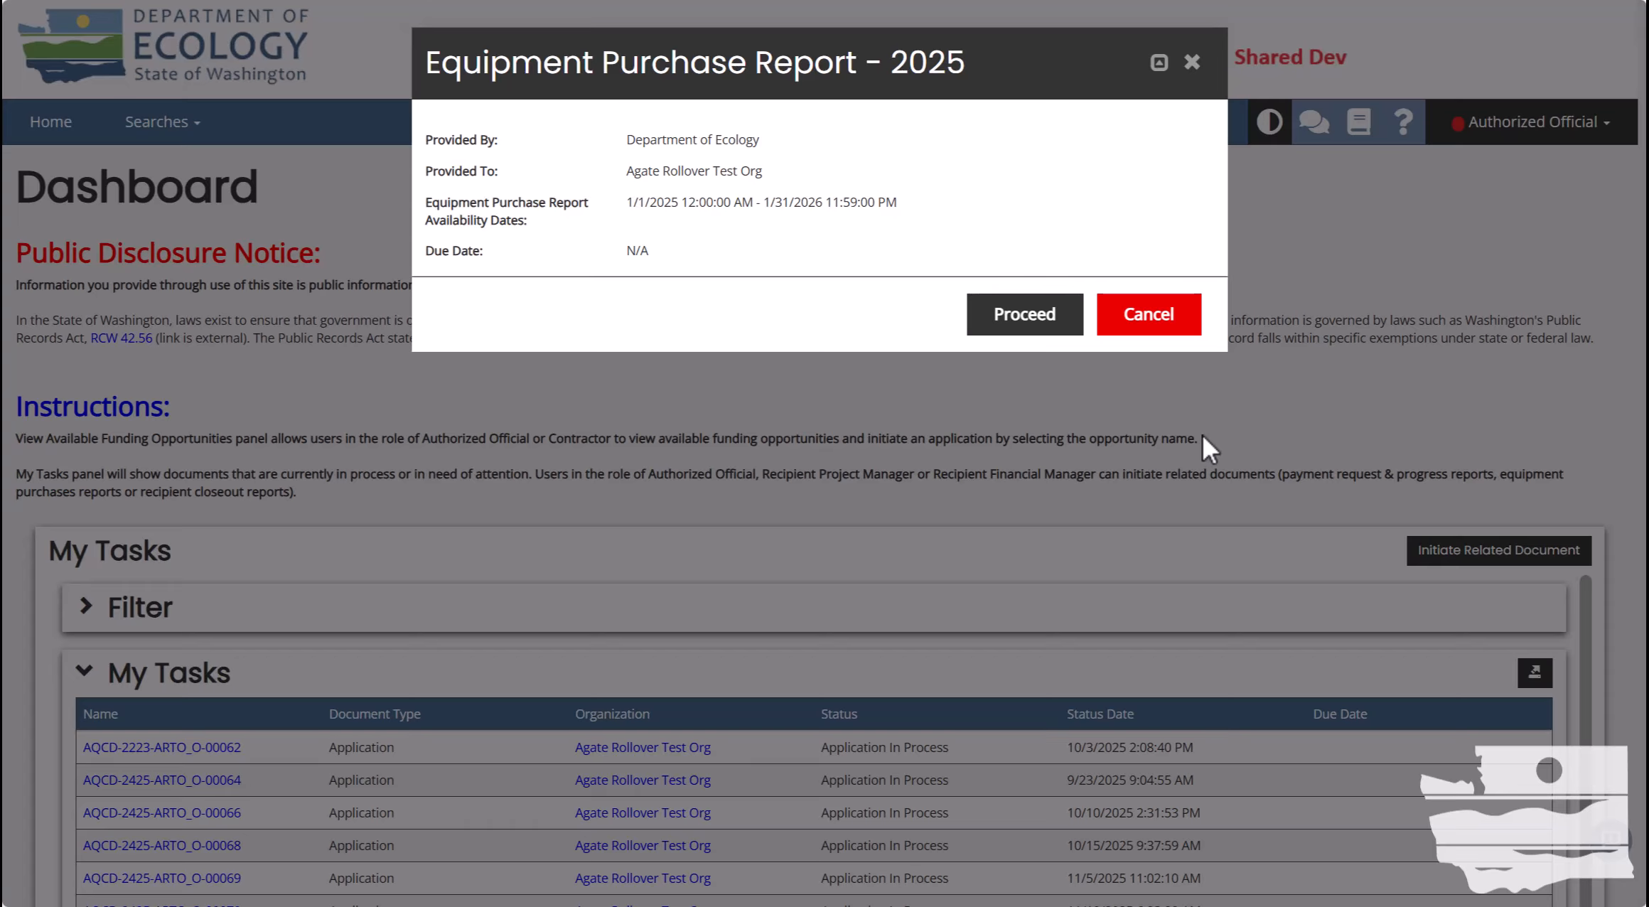
# Proceed with creating report EPR-2025-ARTO_O-00183 and wait for its landing page.
pyautogui.click(1031, 321)
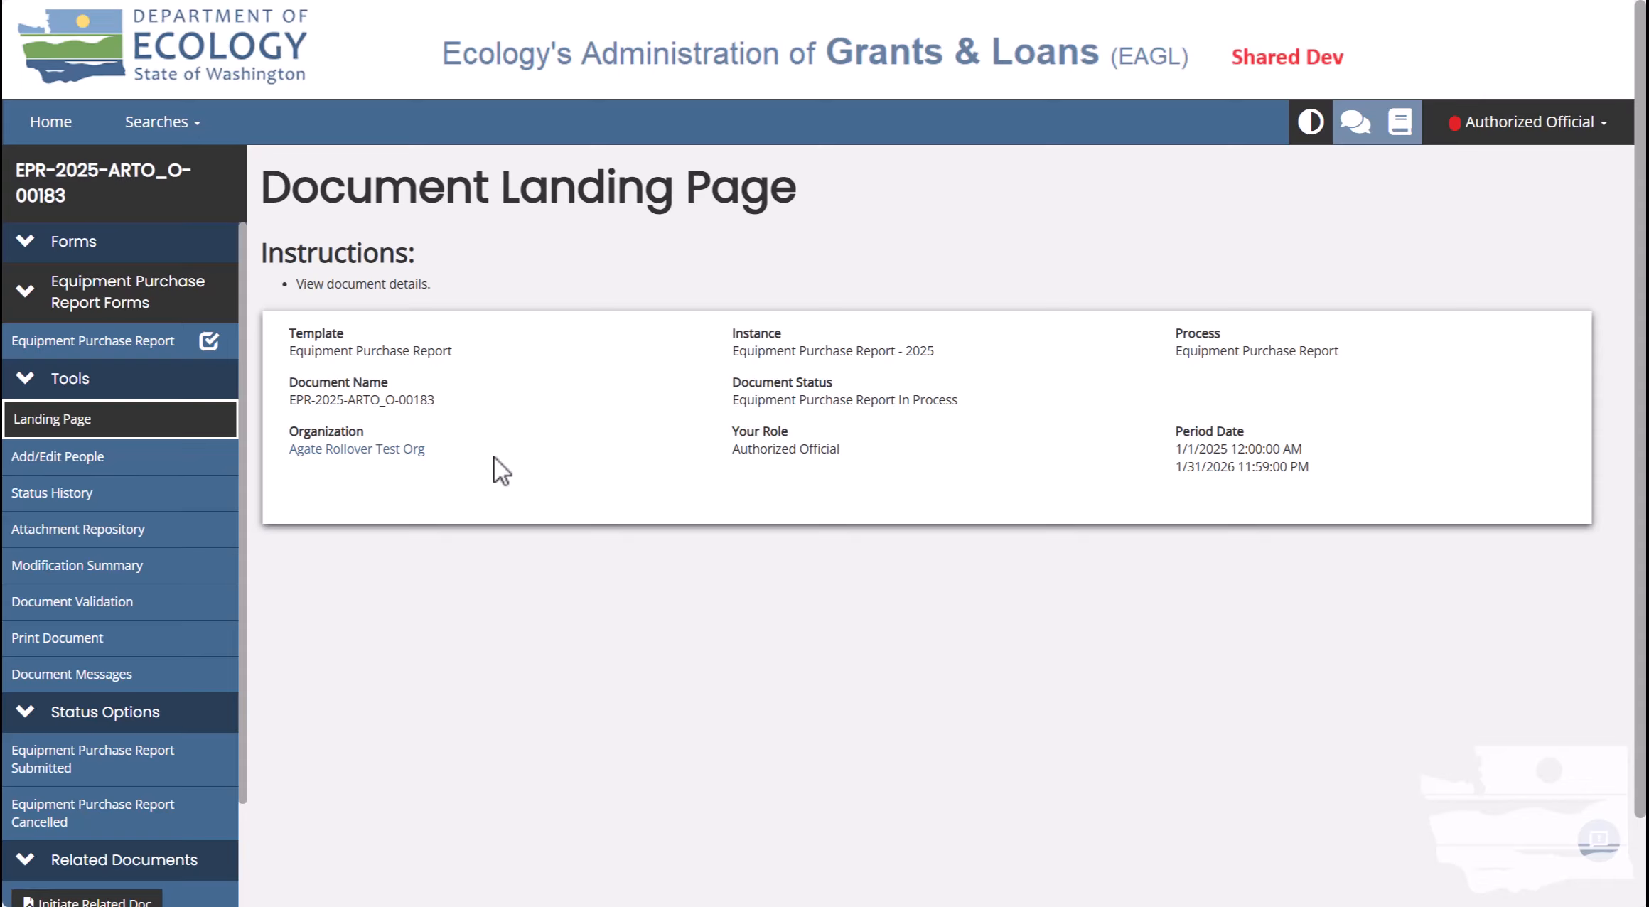
pyautogui.moveTo(106, 183)
# Scroll the sidebar to the top and open the Equipment Purchase Report form.
pyautogui.moveTo(239, 323); pyautogui.dragTo(246, 381)
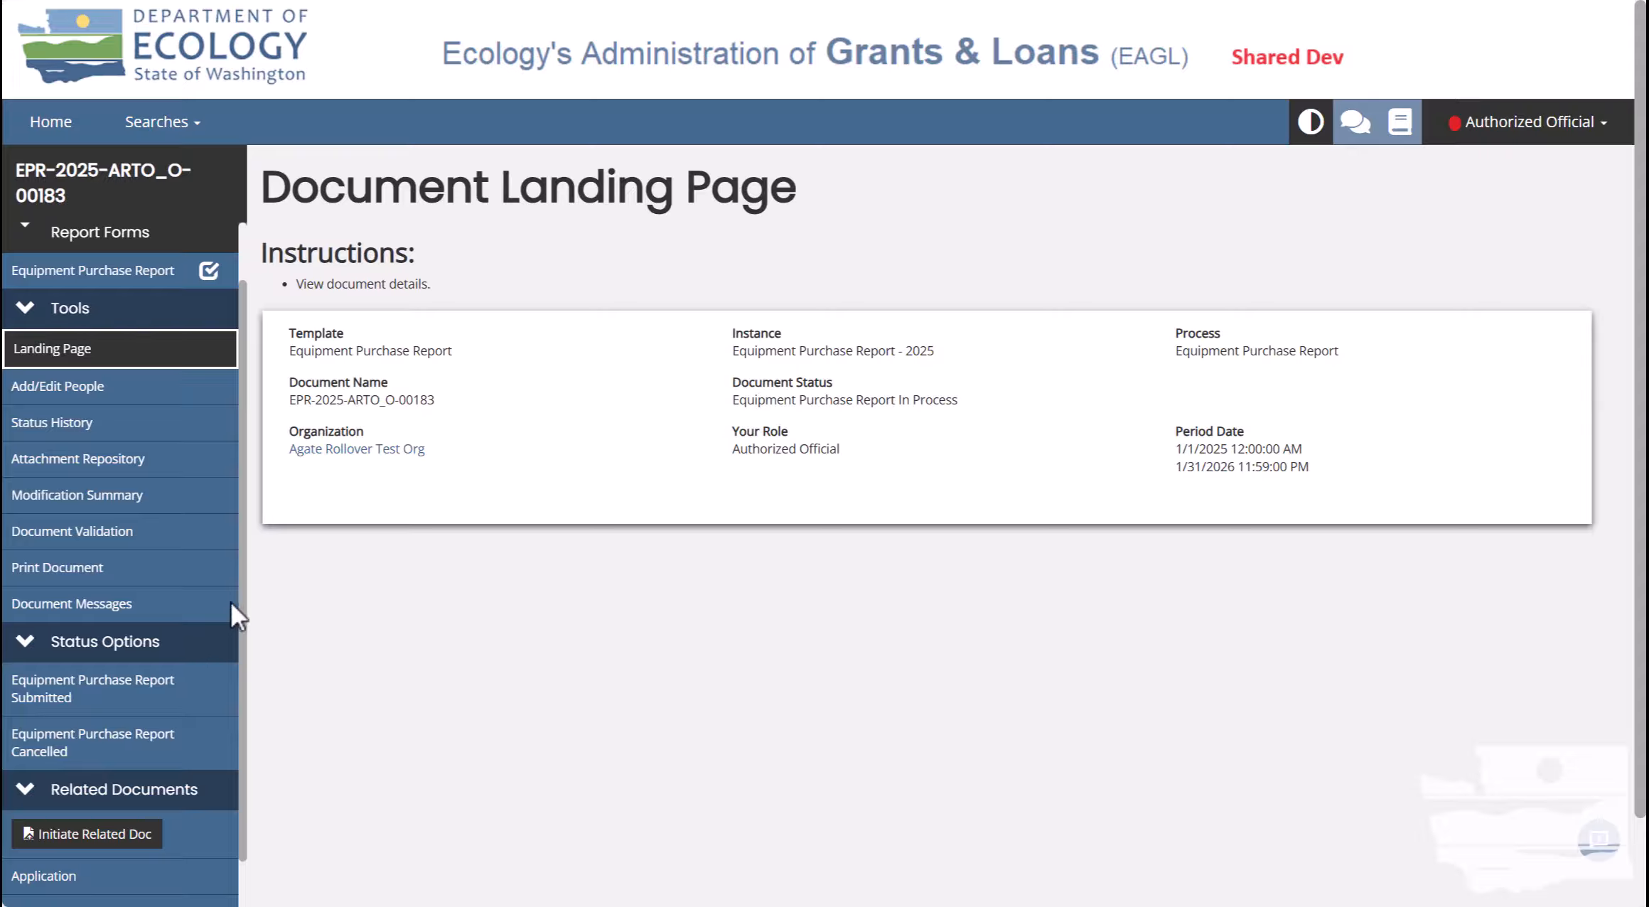
pyautogui.moveTo(243, 590); pyautogui.dragTo(245, 691)
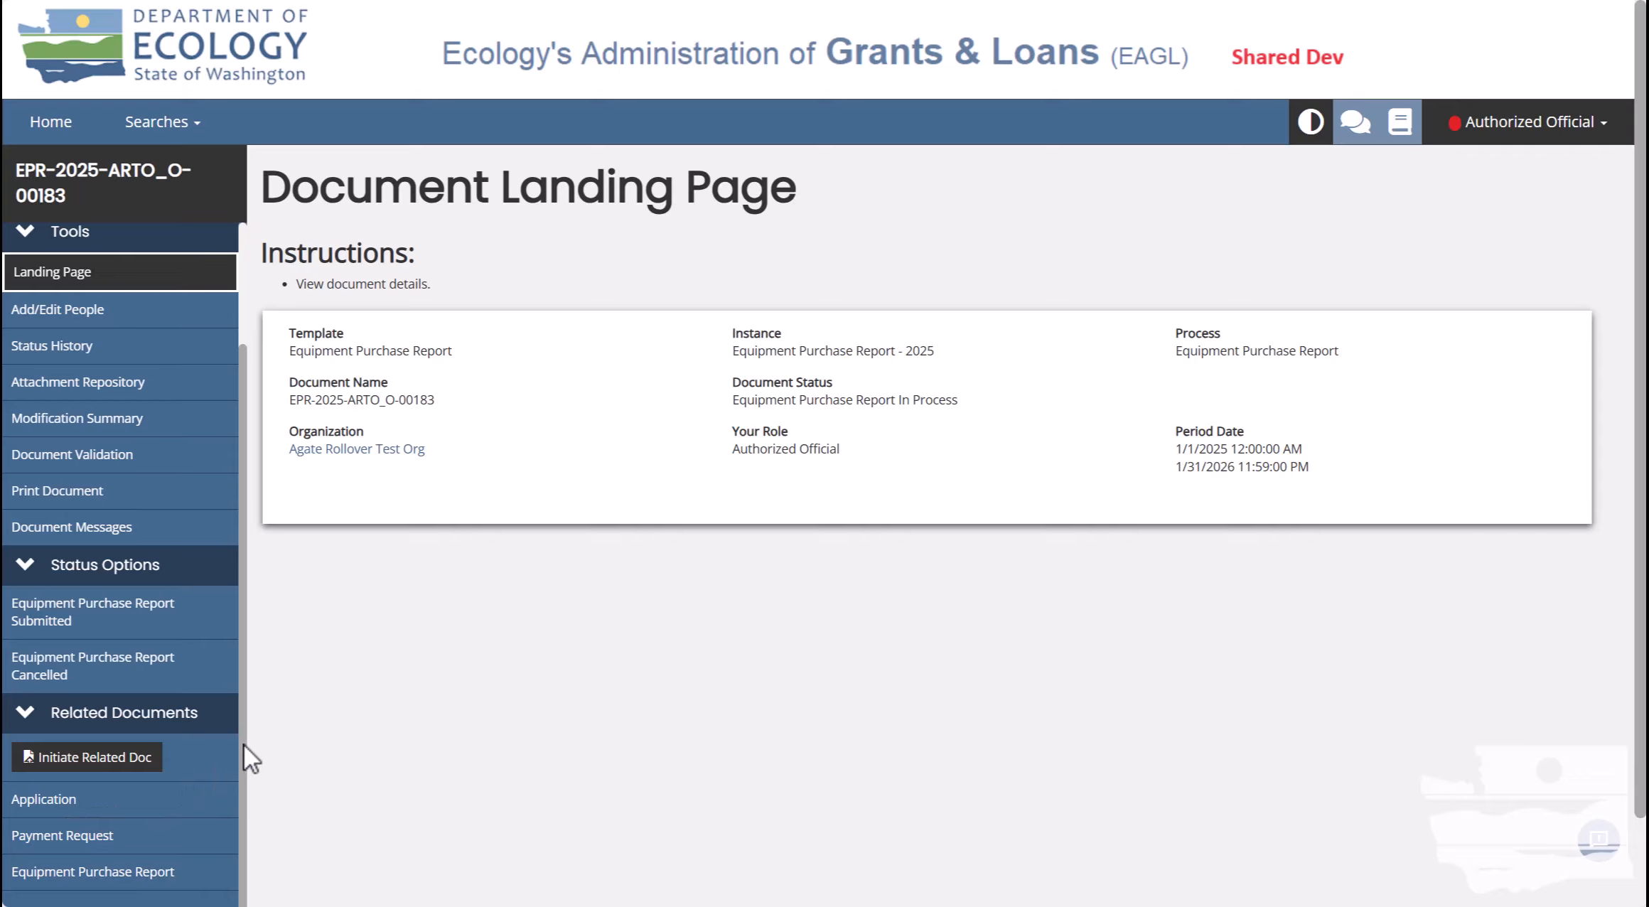
pyautogui.scroll(2, 243, 744)
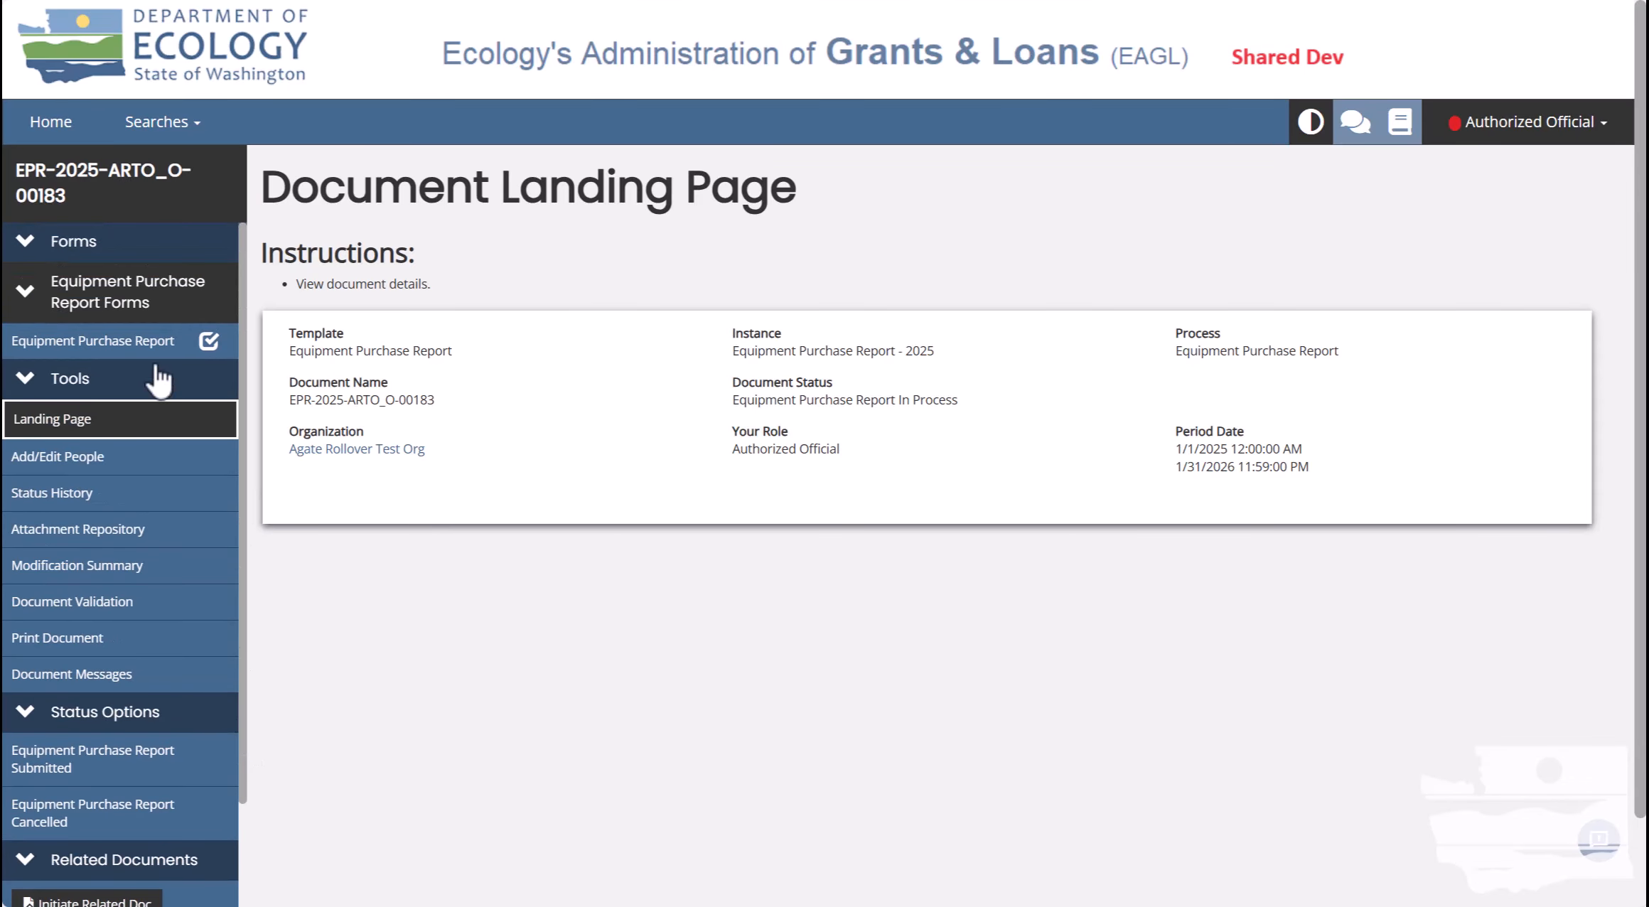
pyautogui.click(135, 341)
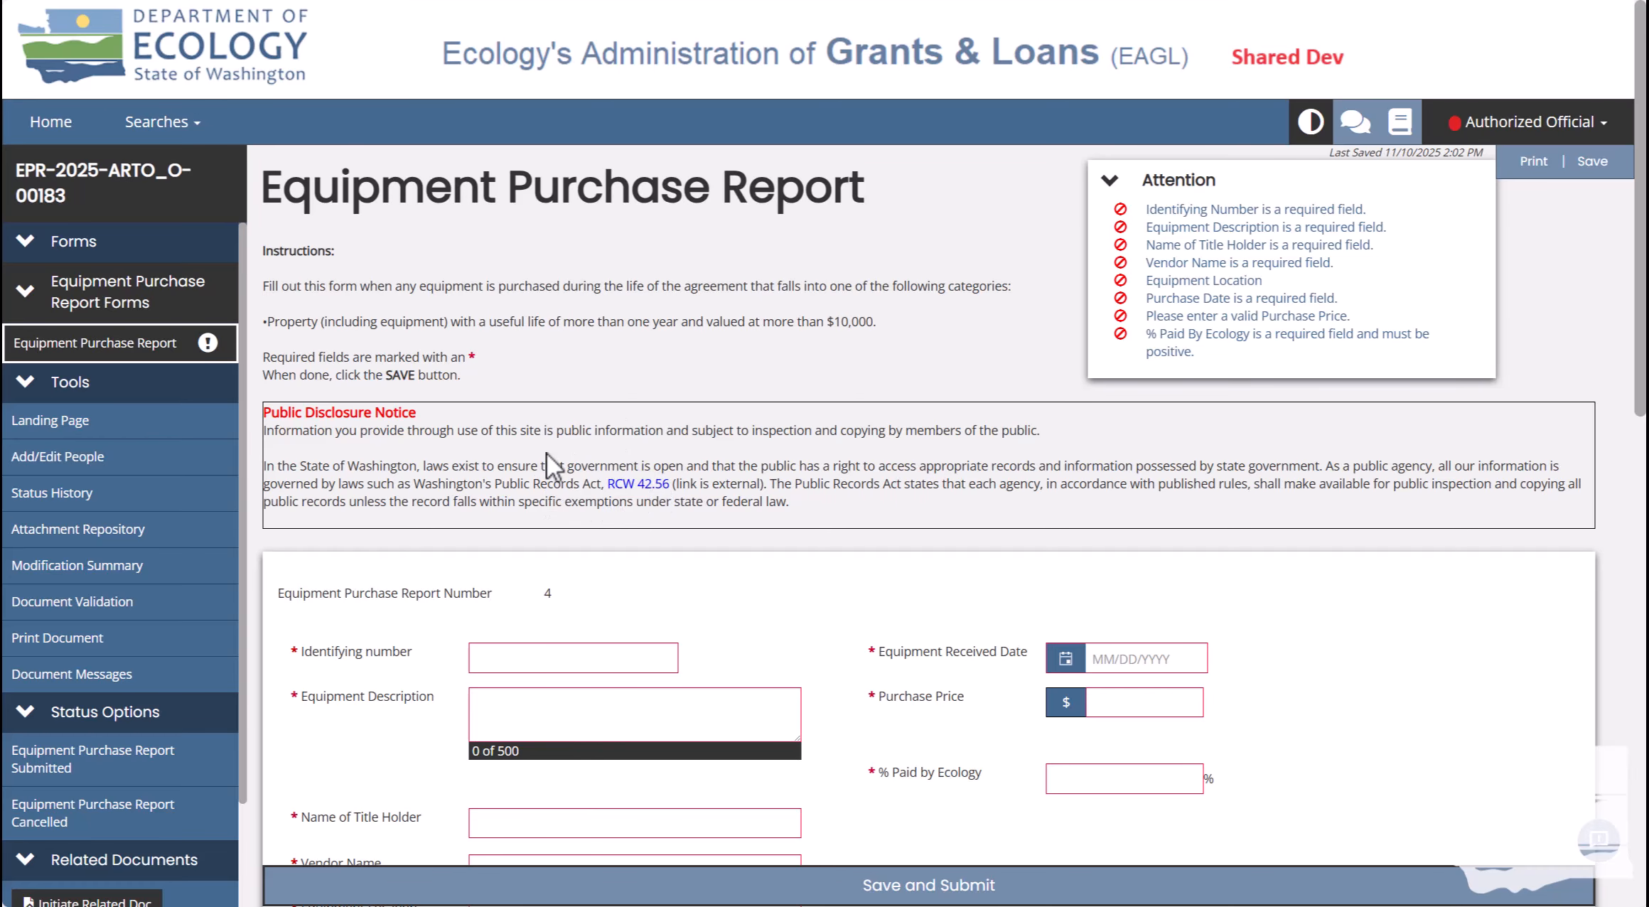
pyautogui.moveTo(1641, 347); pyautogui.dragTo(1641, 351)
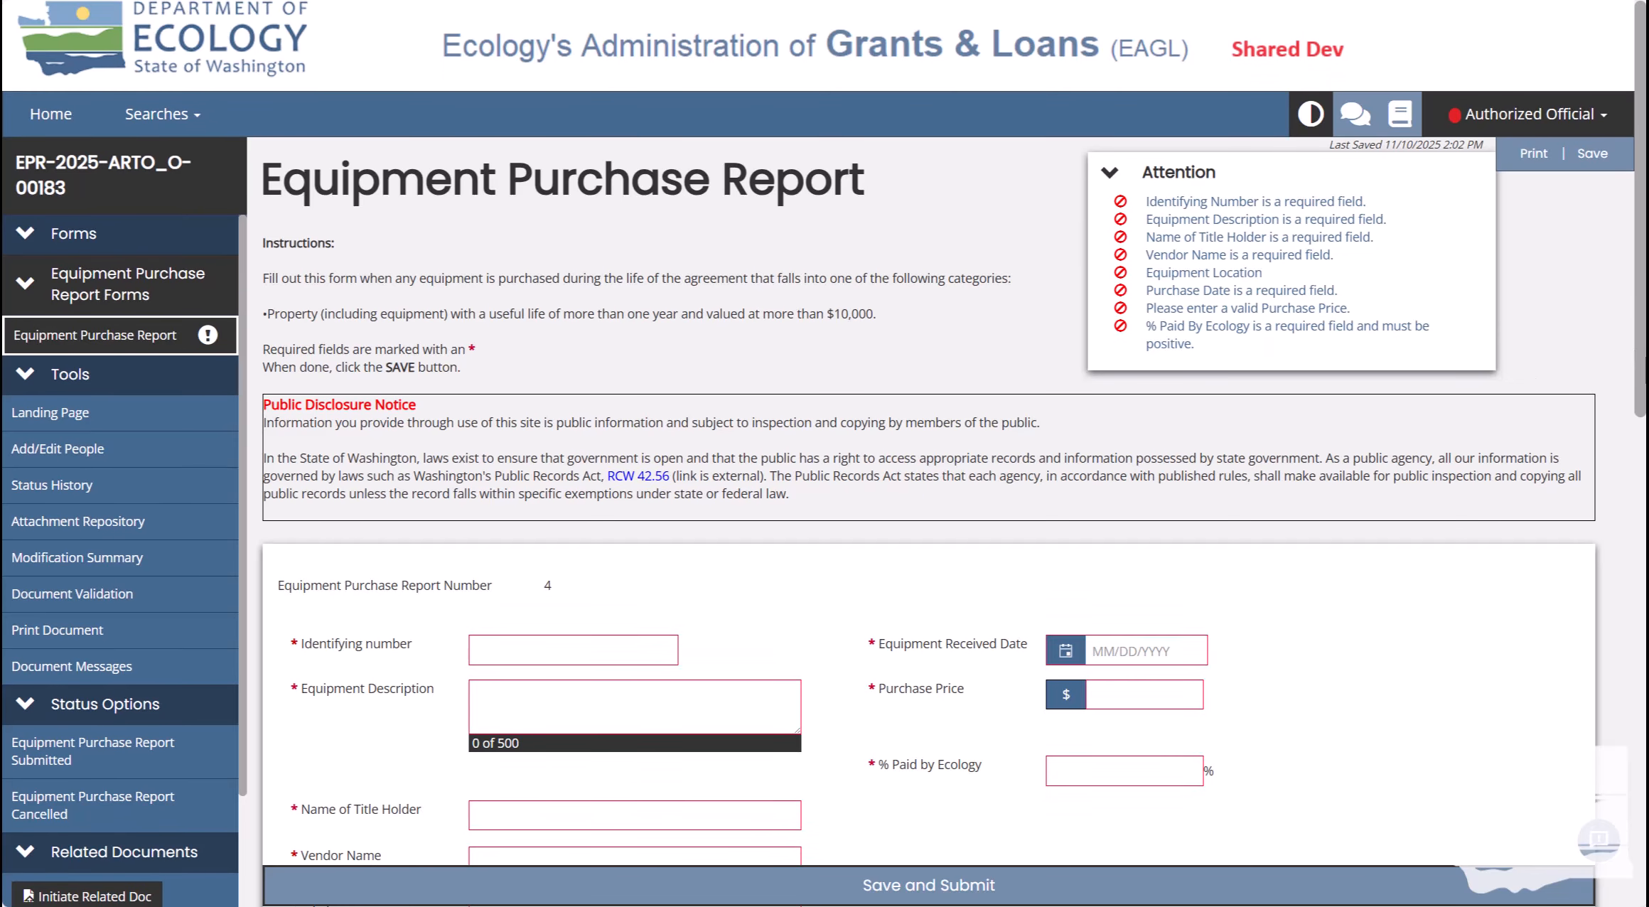
pyautogui.scroll(-5, 555, 95)
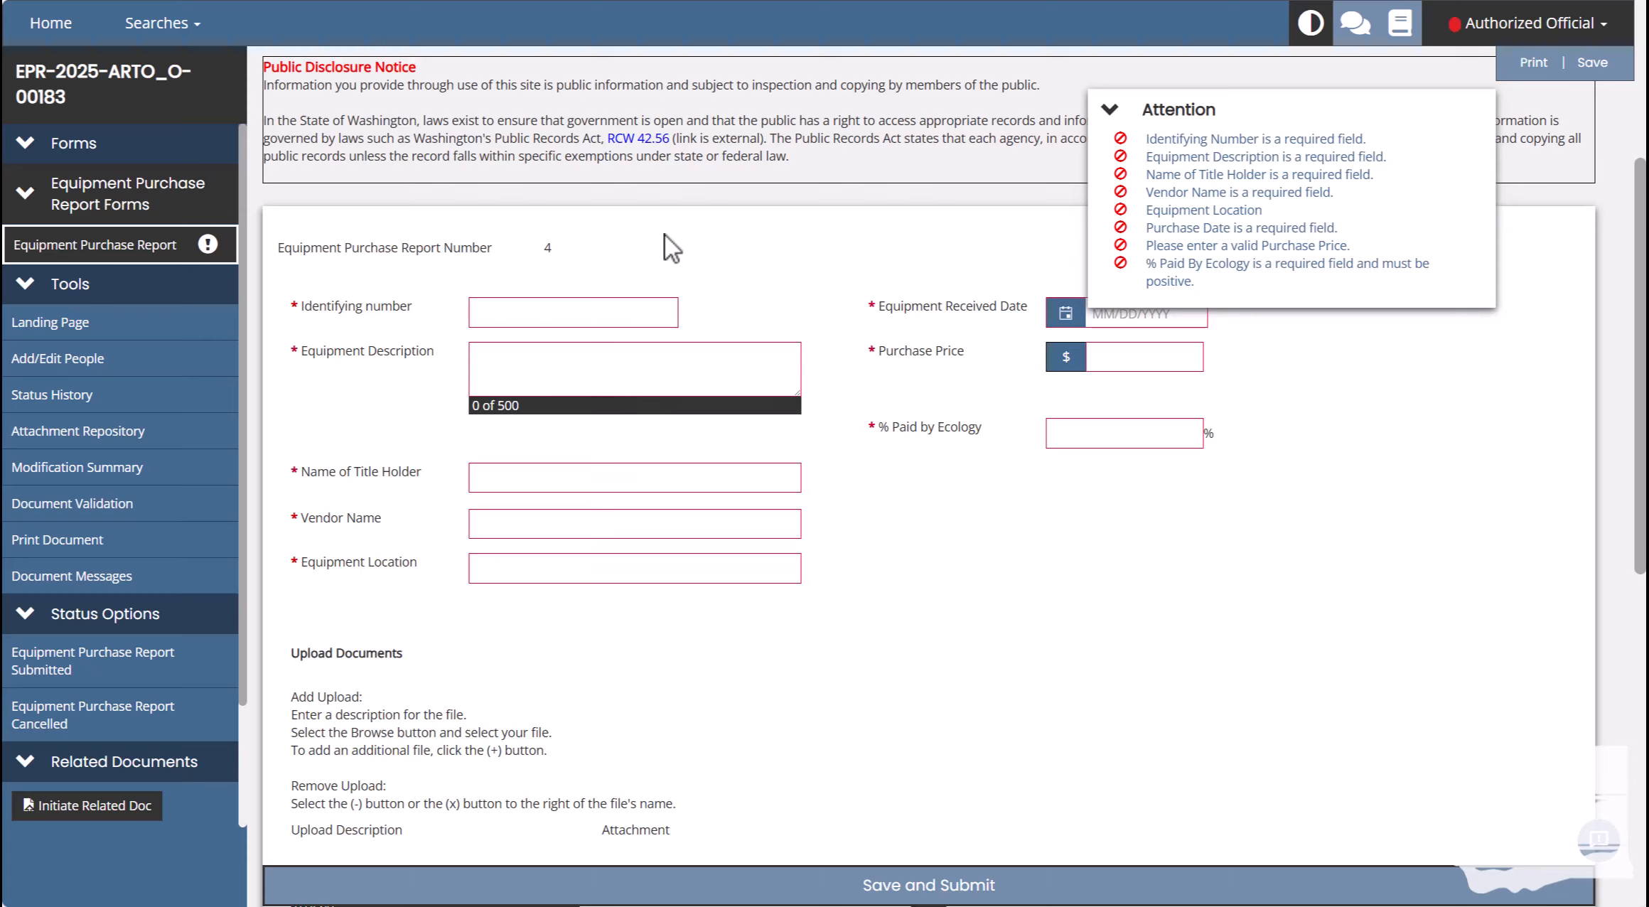
# Enter 2242 as the identifying number.
pyautogui.click(595, 311)
pyautogui.write('2242')
pyautogui.click(679, 290)
# Pick February 10, 2025 as the Equipment Received Date and save the report.
pyautogui.click(1123, 323)
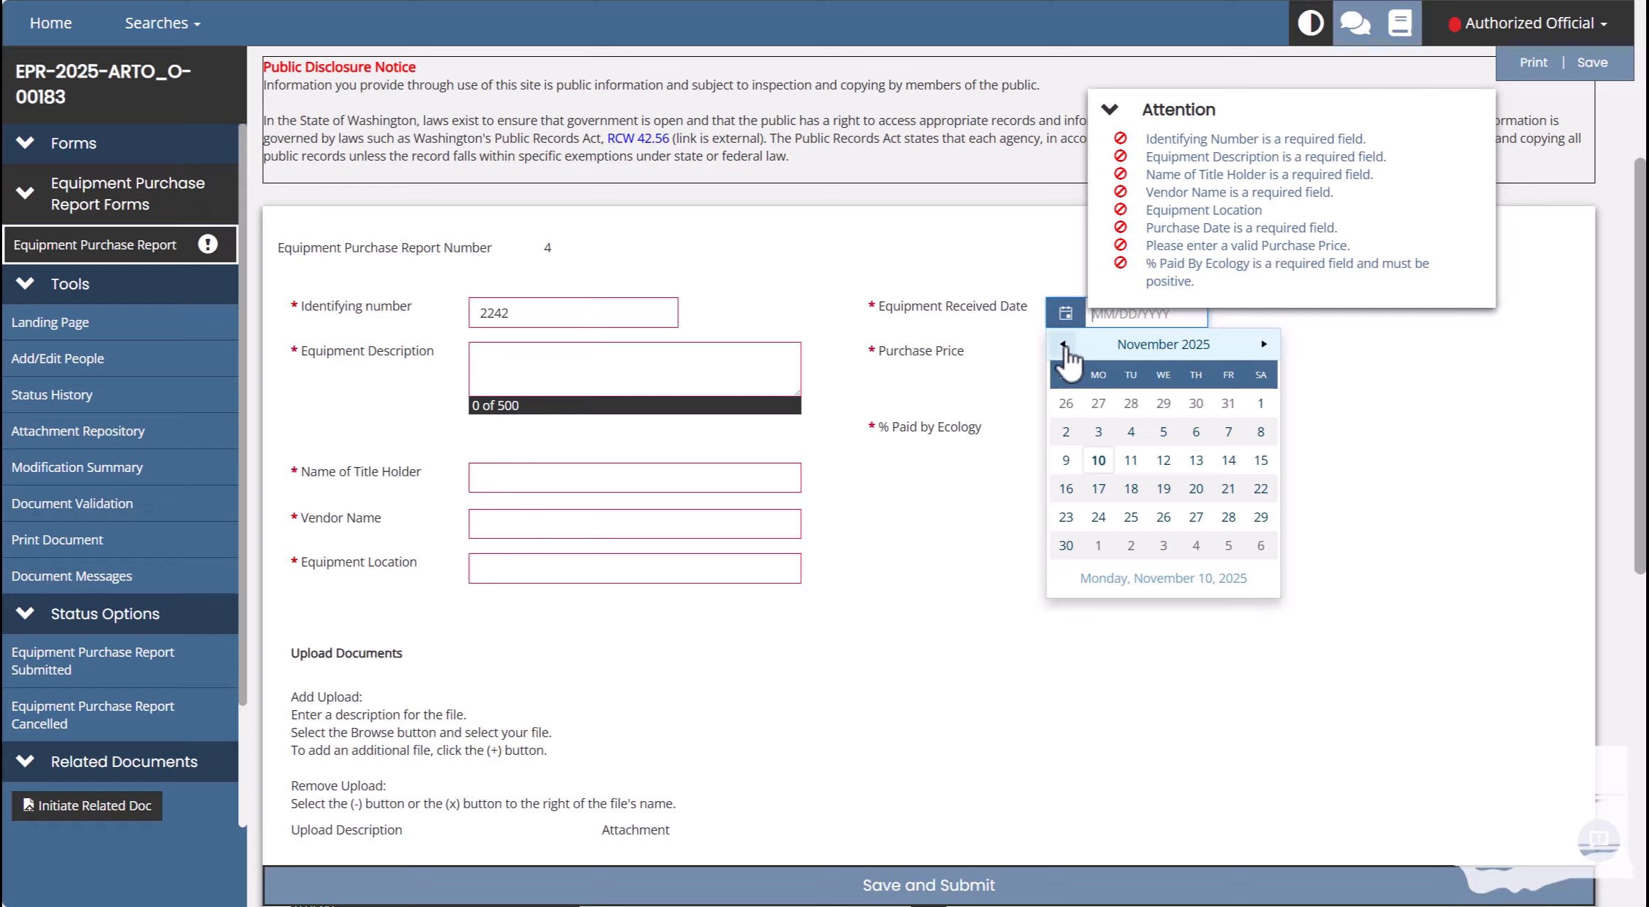
pyautogui.click(1063, 345)
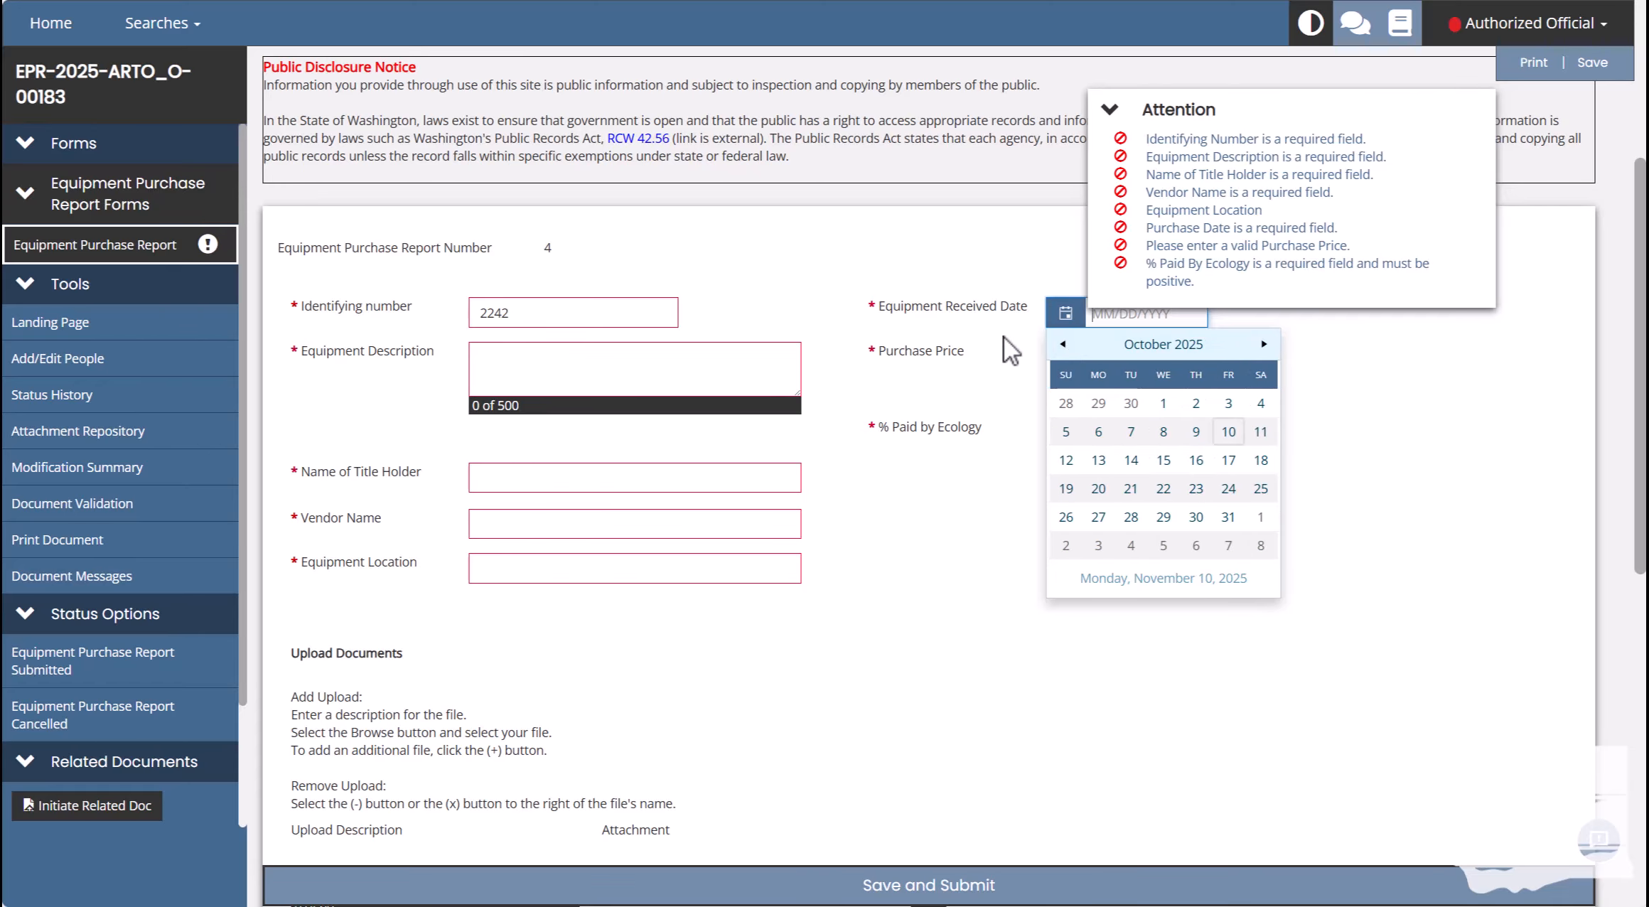
pyautogui.click(1059, 346)
pyautogui.click(1060, 345)
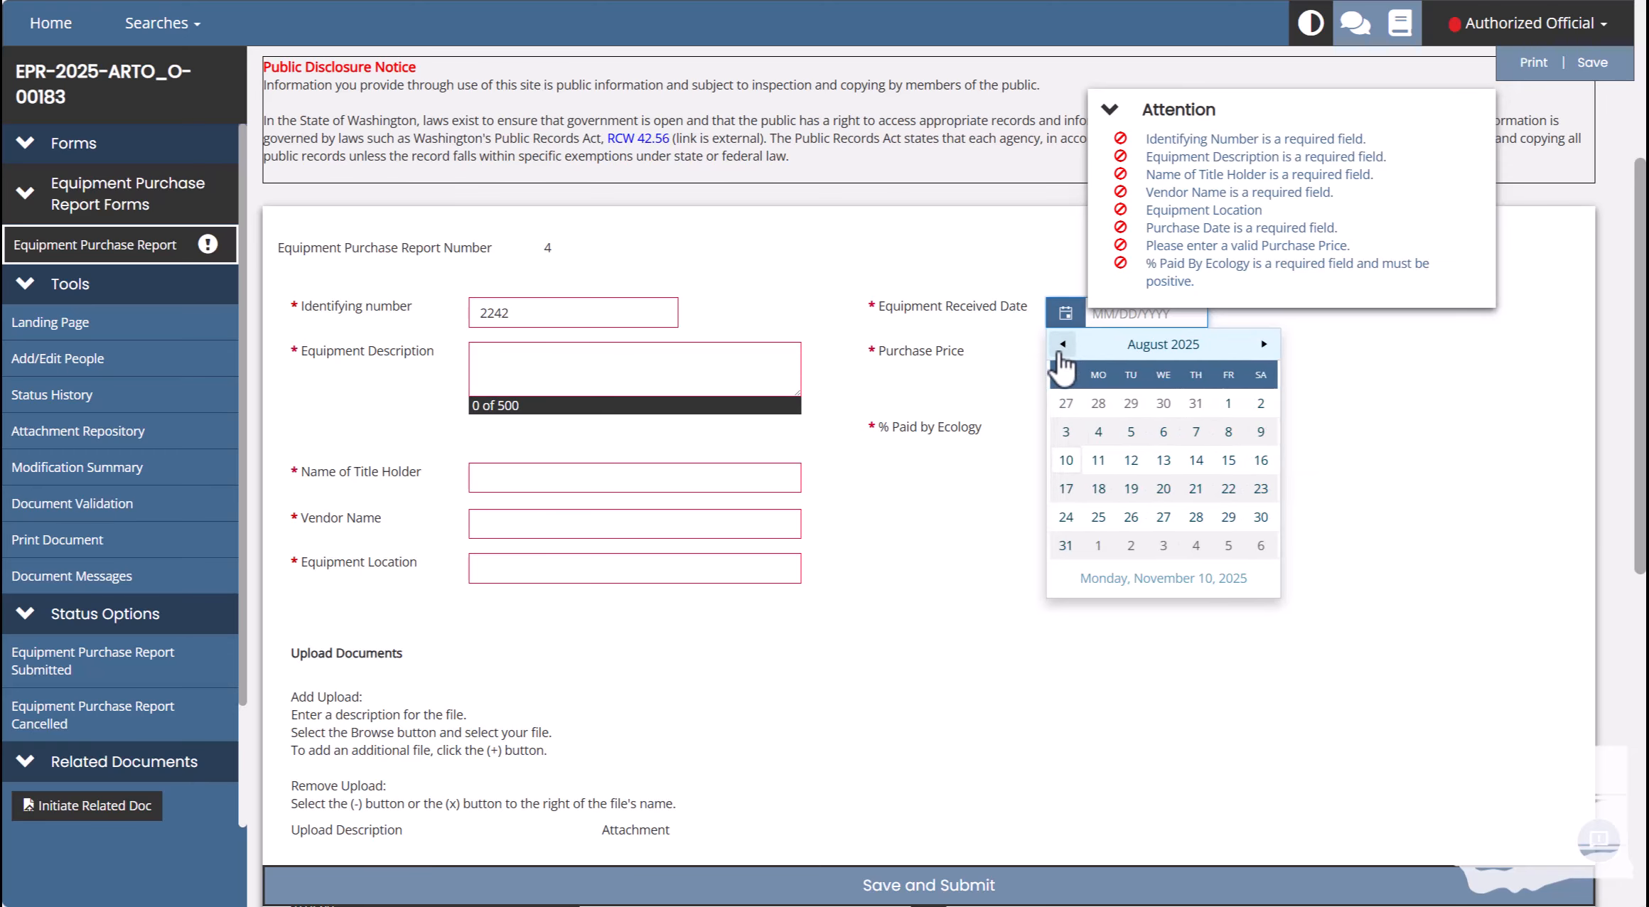
pyautogui.click(1062, 346)
pyautogui.click(1062, 346)
pyautogui.click(1062, 345)
pyautogui.click(1062, 346)
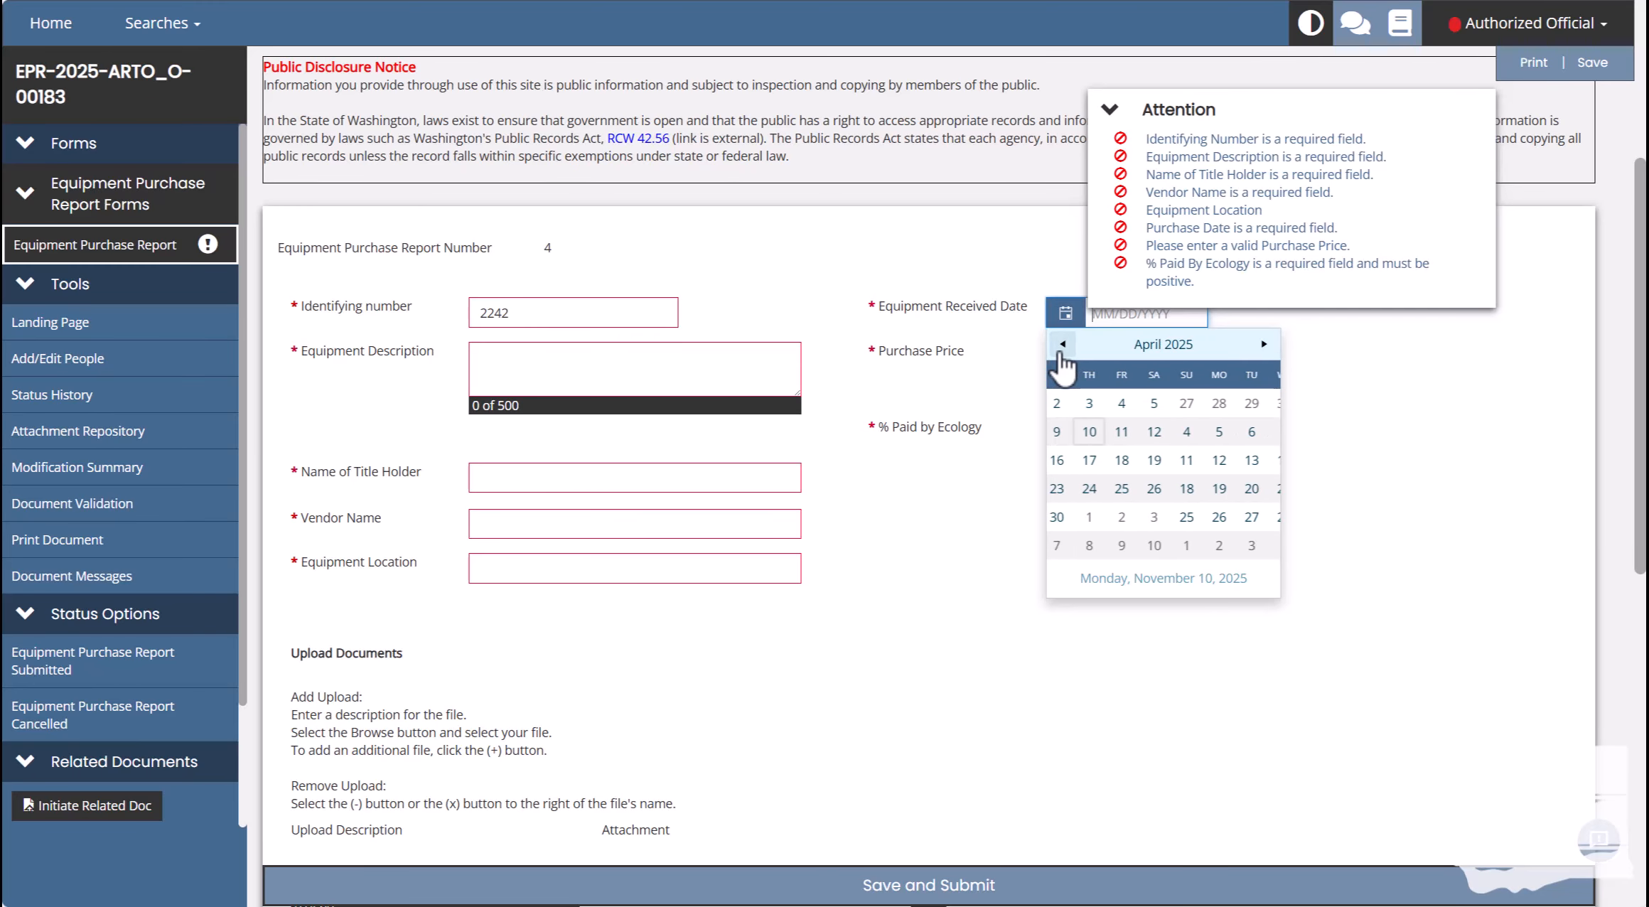
pyautogui.click(1061, 346)
pyautogui.click(1062, 346)
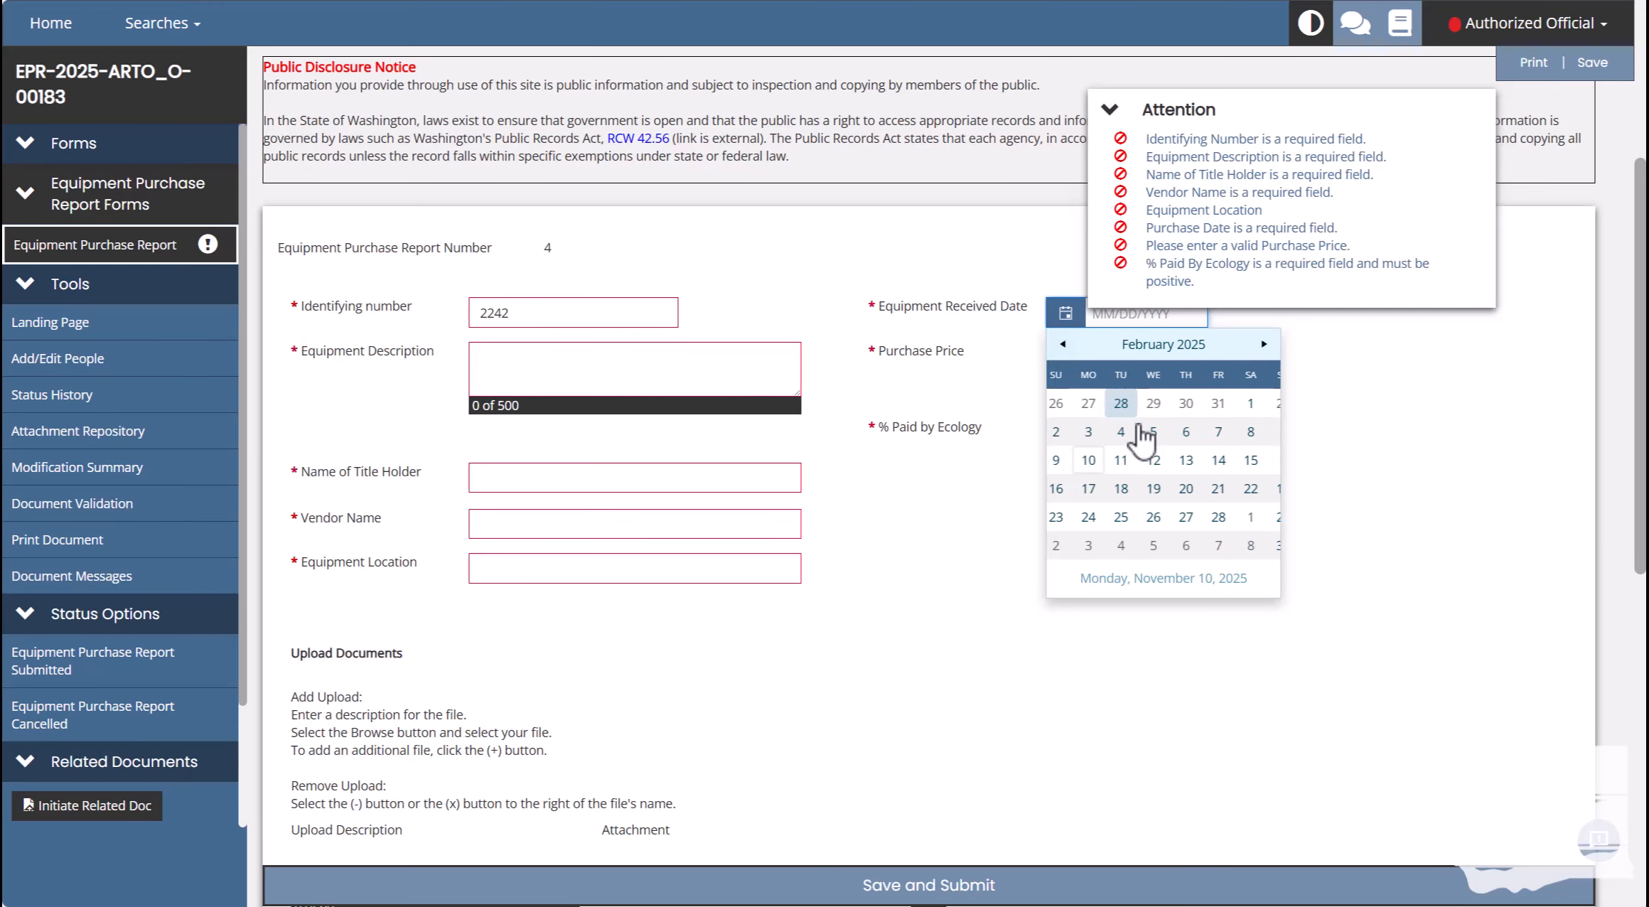
pyautogui.click(1101, 460)
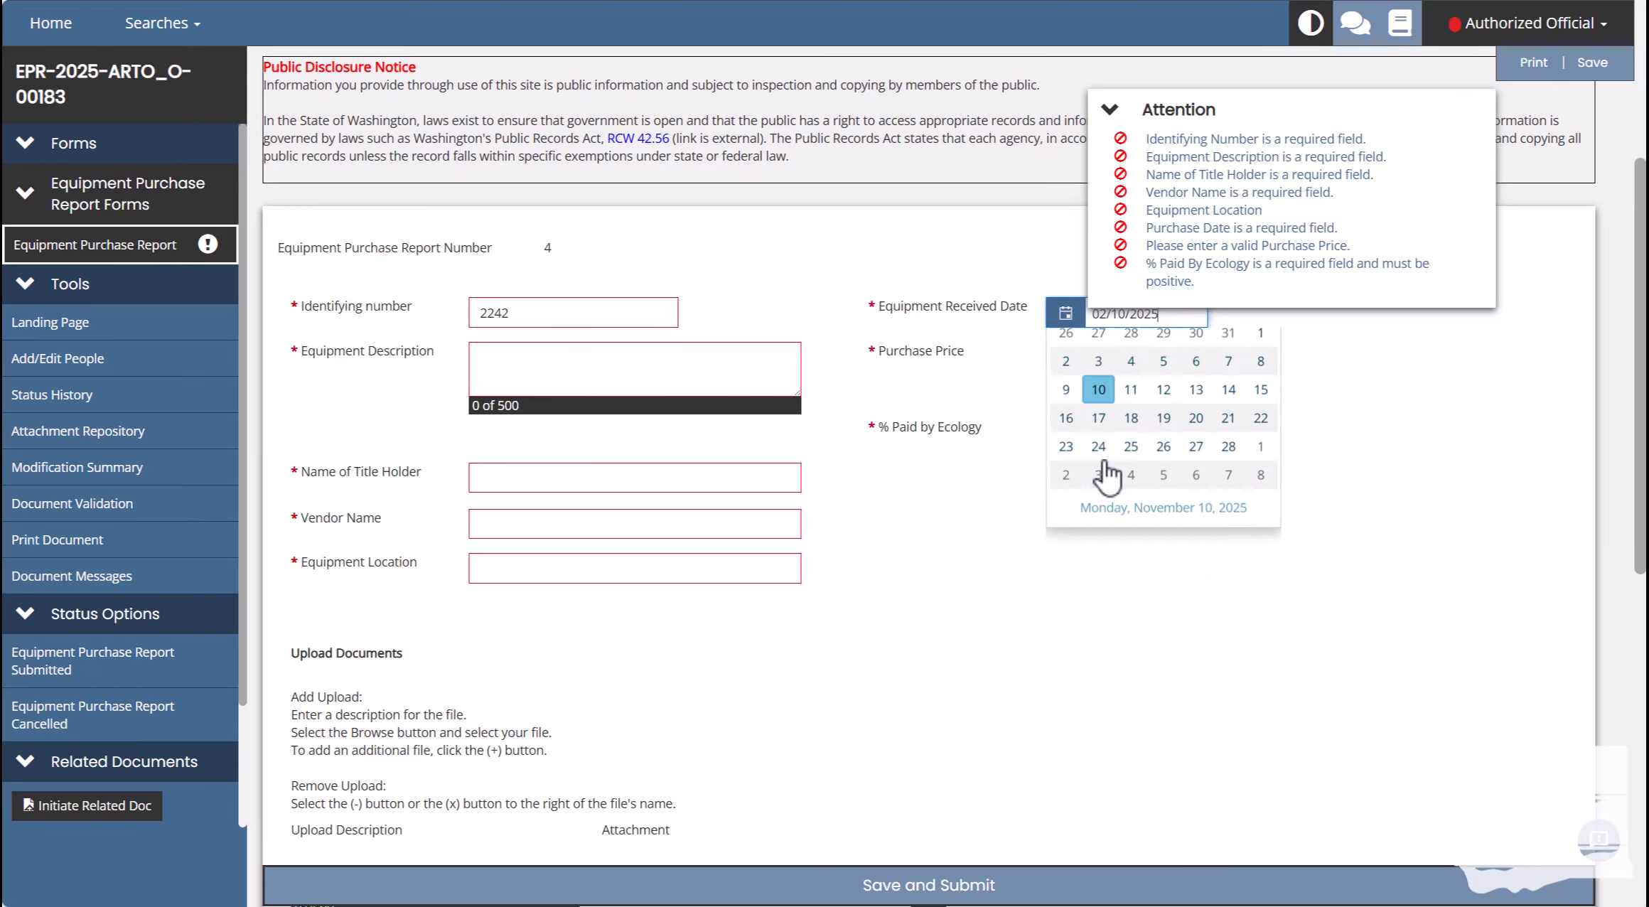
pyautogui.click(1592, 64)
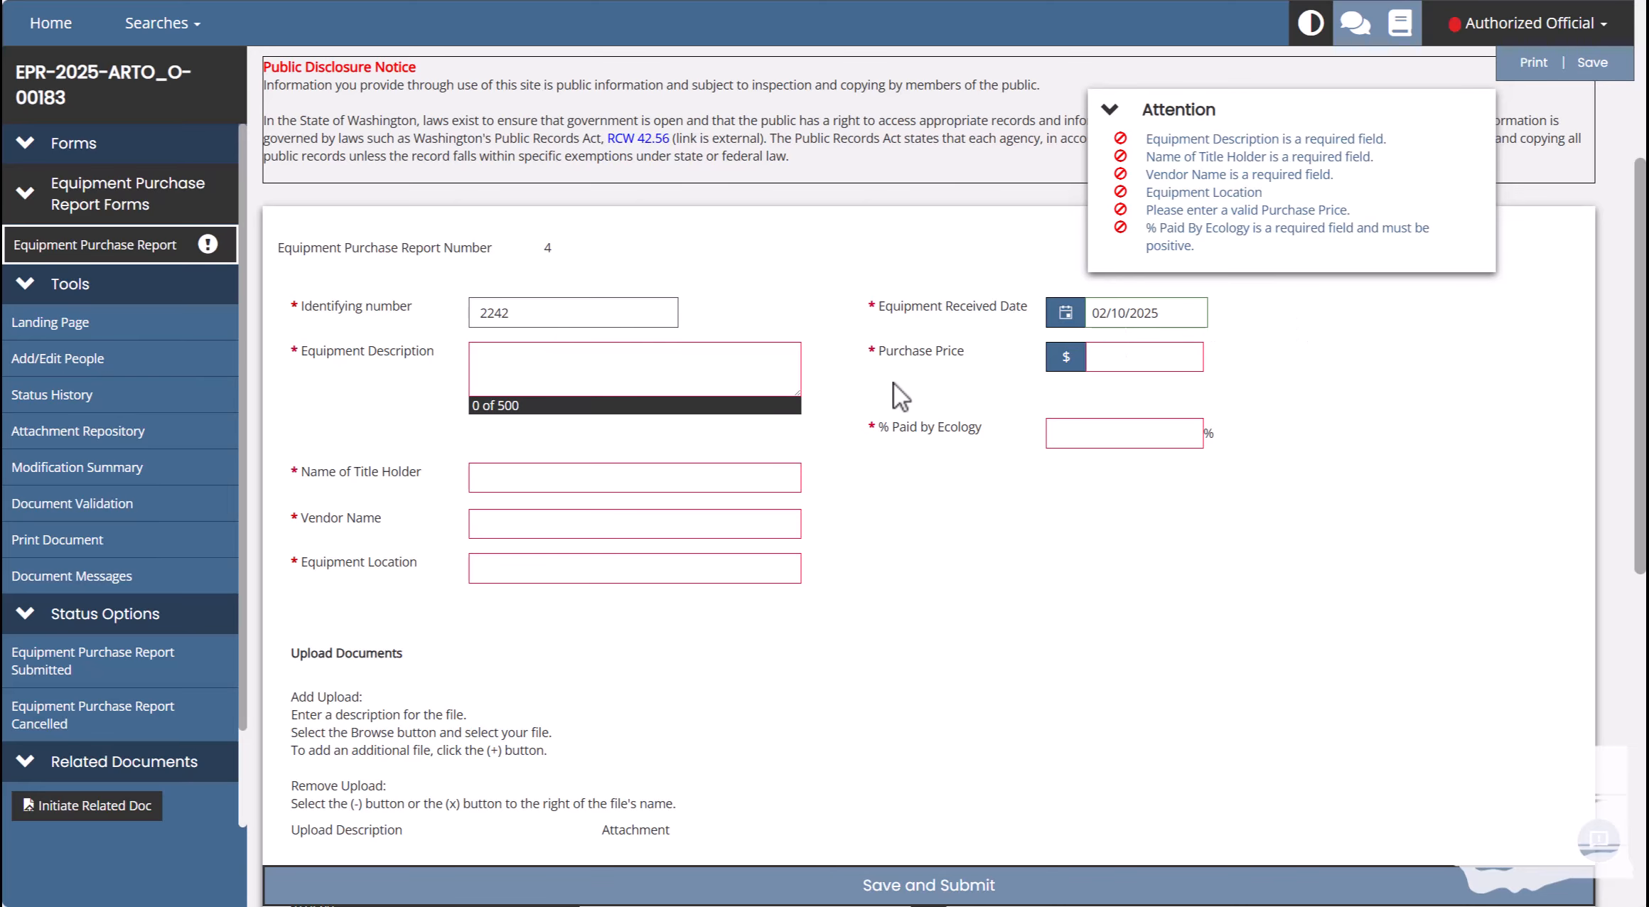
# Paste the placeholder Lorem ipsum text into Equipment Description.
pyautogui.click(718, 362)
pyautogui.write('Lorem ipsum dolor sit amet, consectetur adipiscing elit, sed do eiusmod tempor incididunt ut labore et dolore magna aliqua. Ut enim ad minim veniam, quis nostrud exercitation ullamco laboris nisi ut aliquip ex ea commodo consequat. Duis aute irure dolor in reprehenderit in voluptate velit esse cillum dolore eu fugiat nulla pariatur. Excepteur sint occaecat cupidatat non proident, sunt in culpa qui officia deserunt mollit anim id est laborum.')
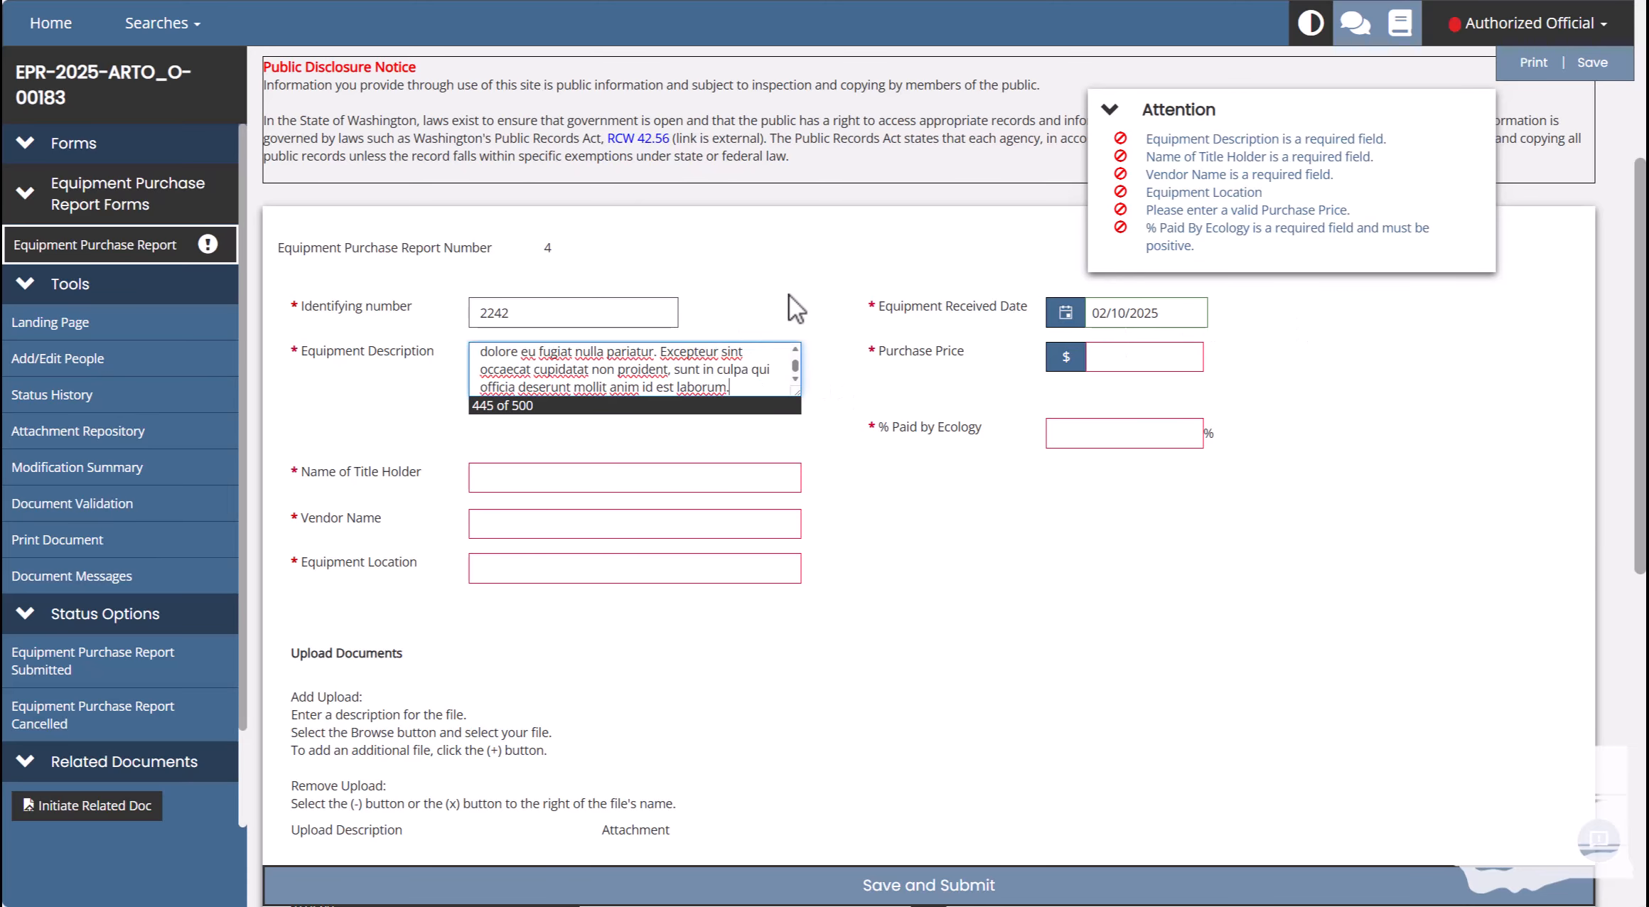
pyautogui.scroll(5, 750, 366)
pyautogui.click(815, 301)
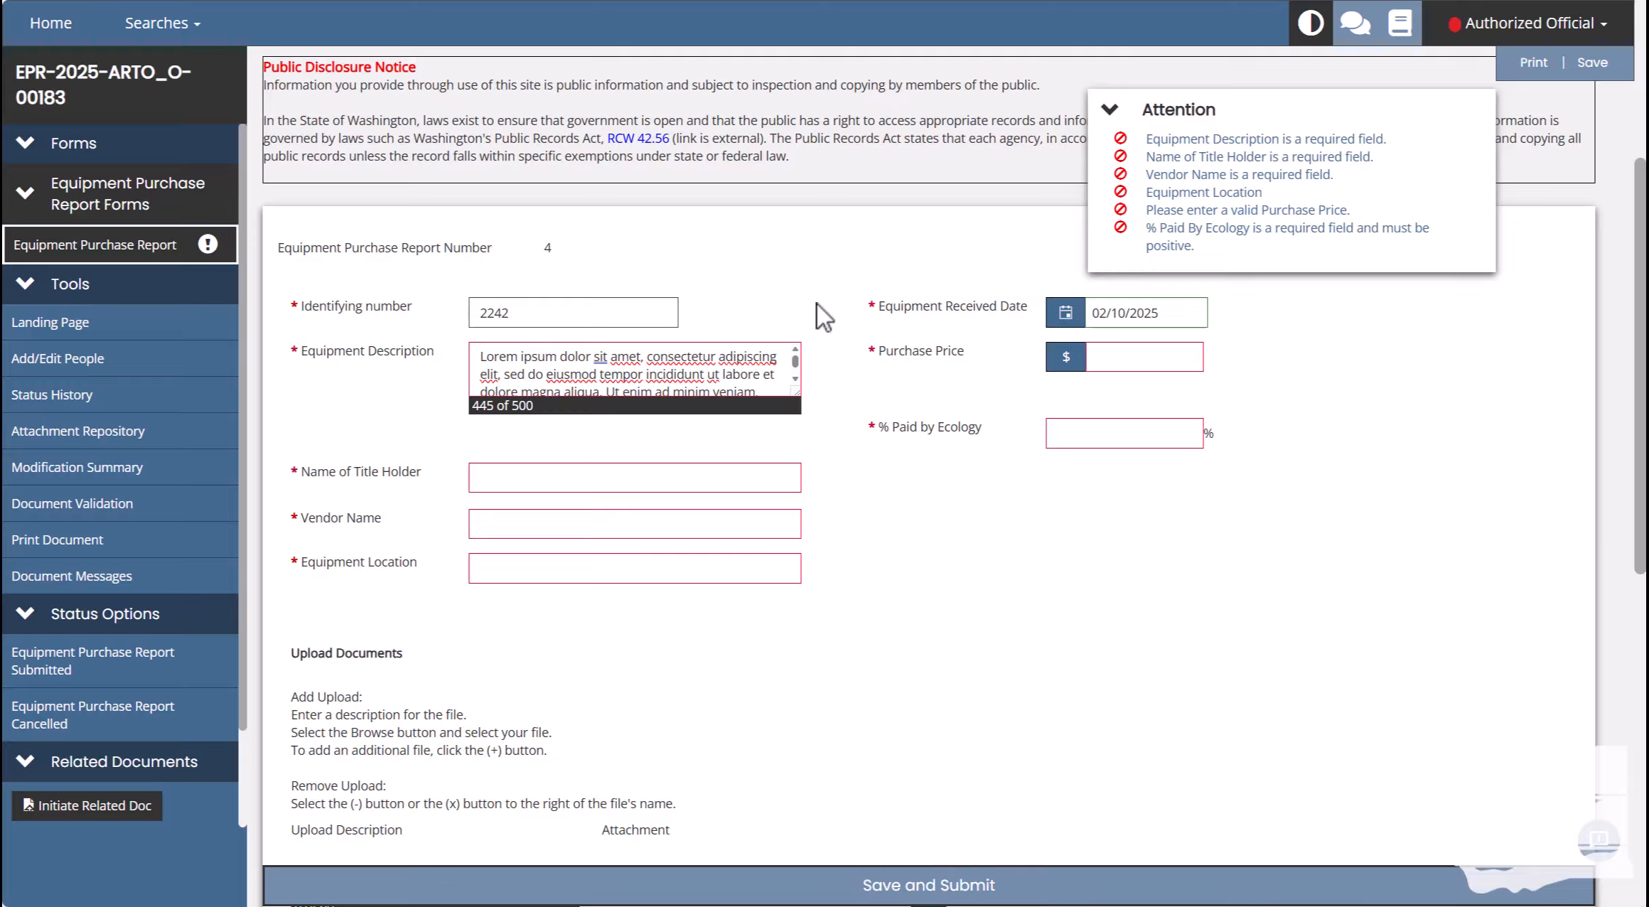
# Enter a purchase price of 15,000.
pyautogui.click(1114, 368)
pyautogui.write('15,000')
pyautogui.click(1280, 391)
# Enter 15 as % Paid by Ecology and Client Organization as the title holder.
pyautogui.click(1171, 435)
pyautogui.write('1')
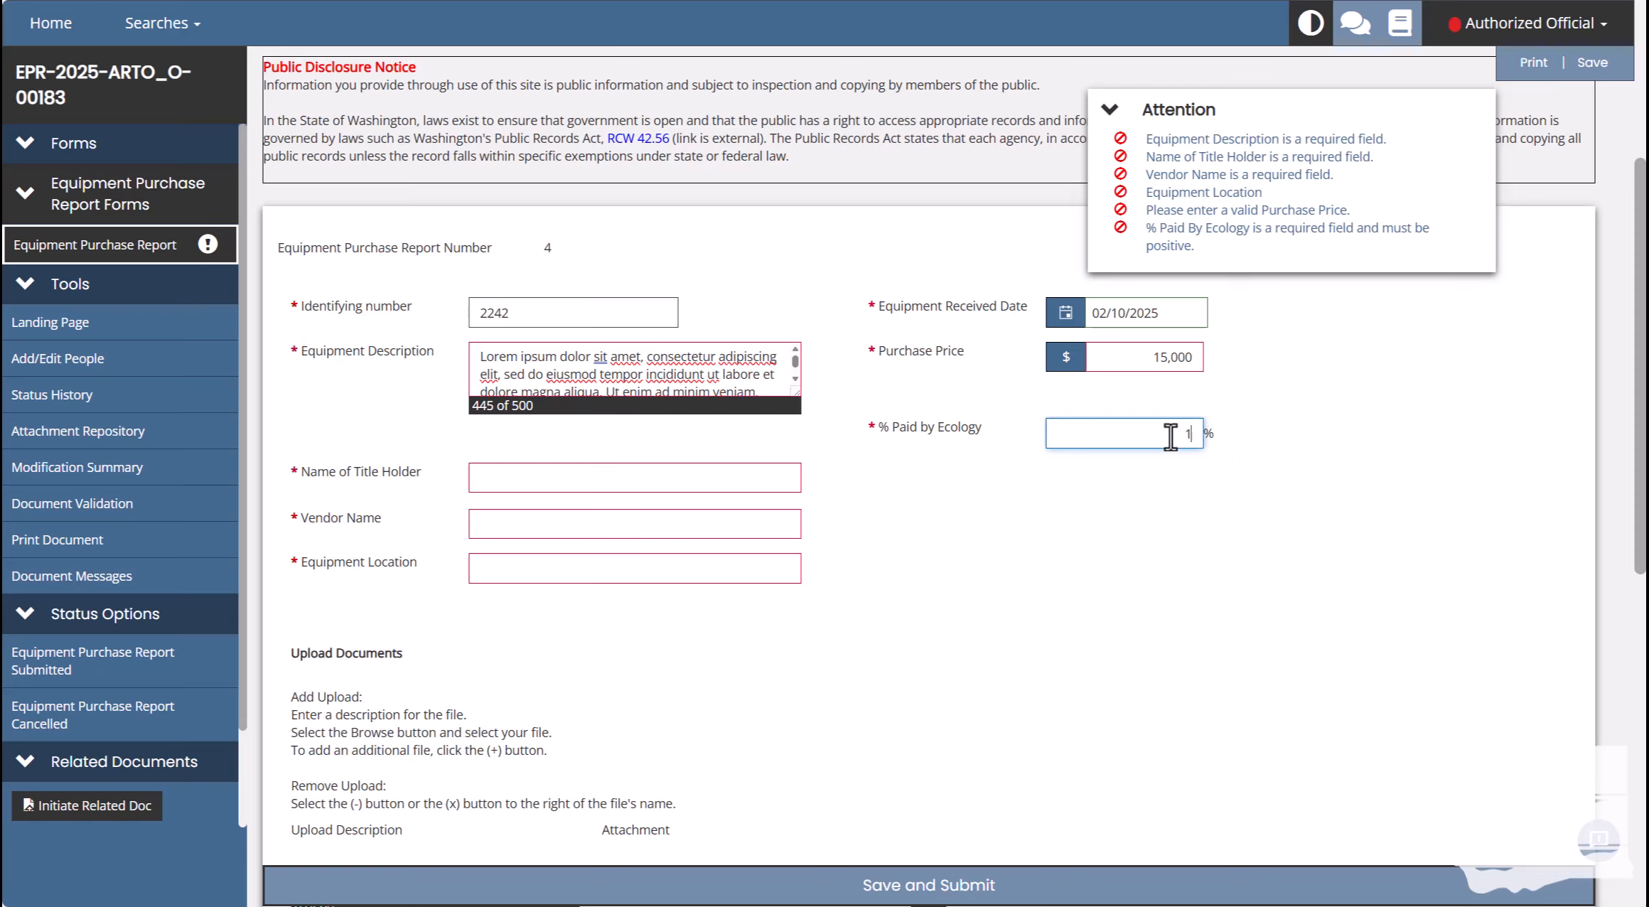
pyautogui.write('5')
pyautogui.click(1221, 403)
pyautogui.click(481, 469)
pyautogui.write('Clie')
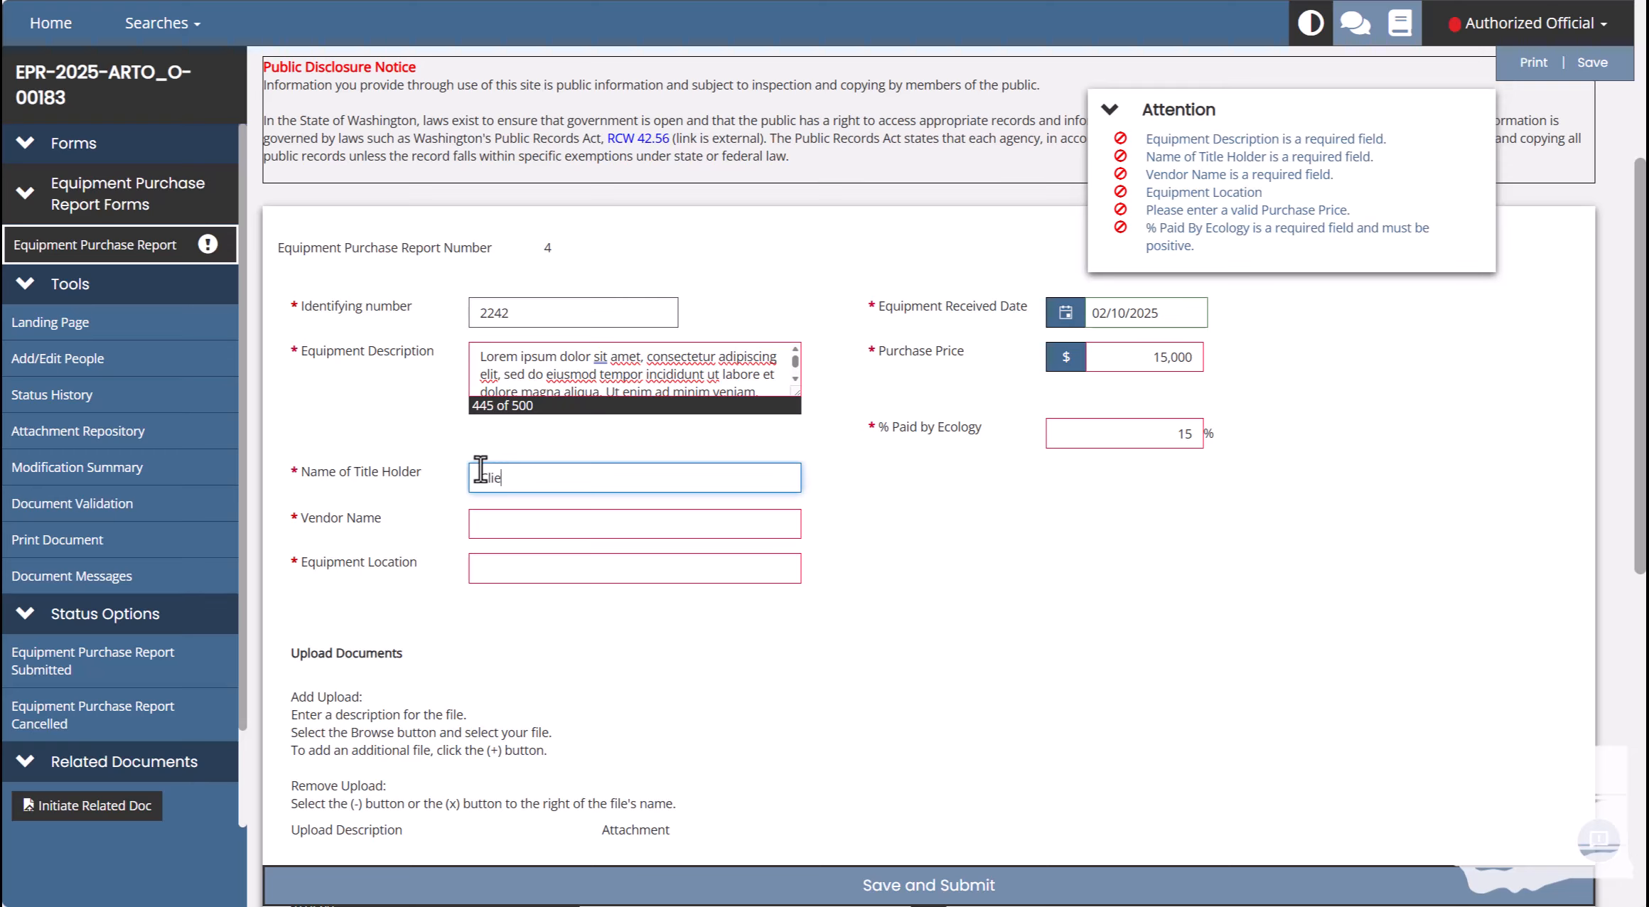
pyautogui.write('nt Organization')
pyautogui.click(870, 512)
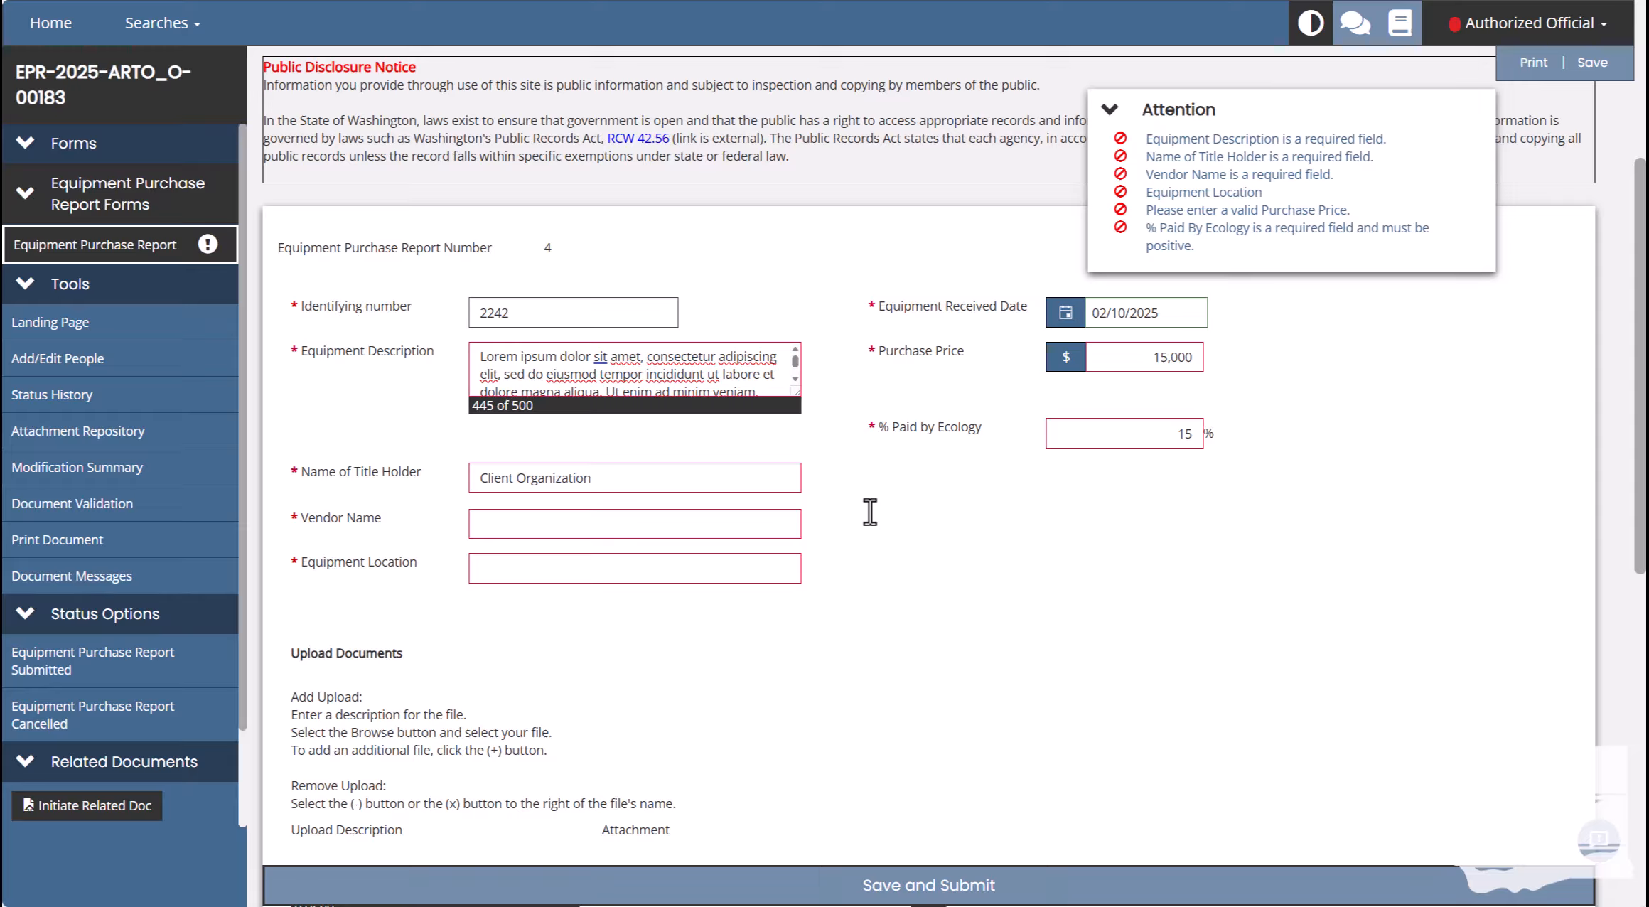
# Enter Equipment Supply Co. as vendor name and Main Location as equipment location.
pyautogui.click(695, 531)
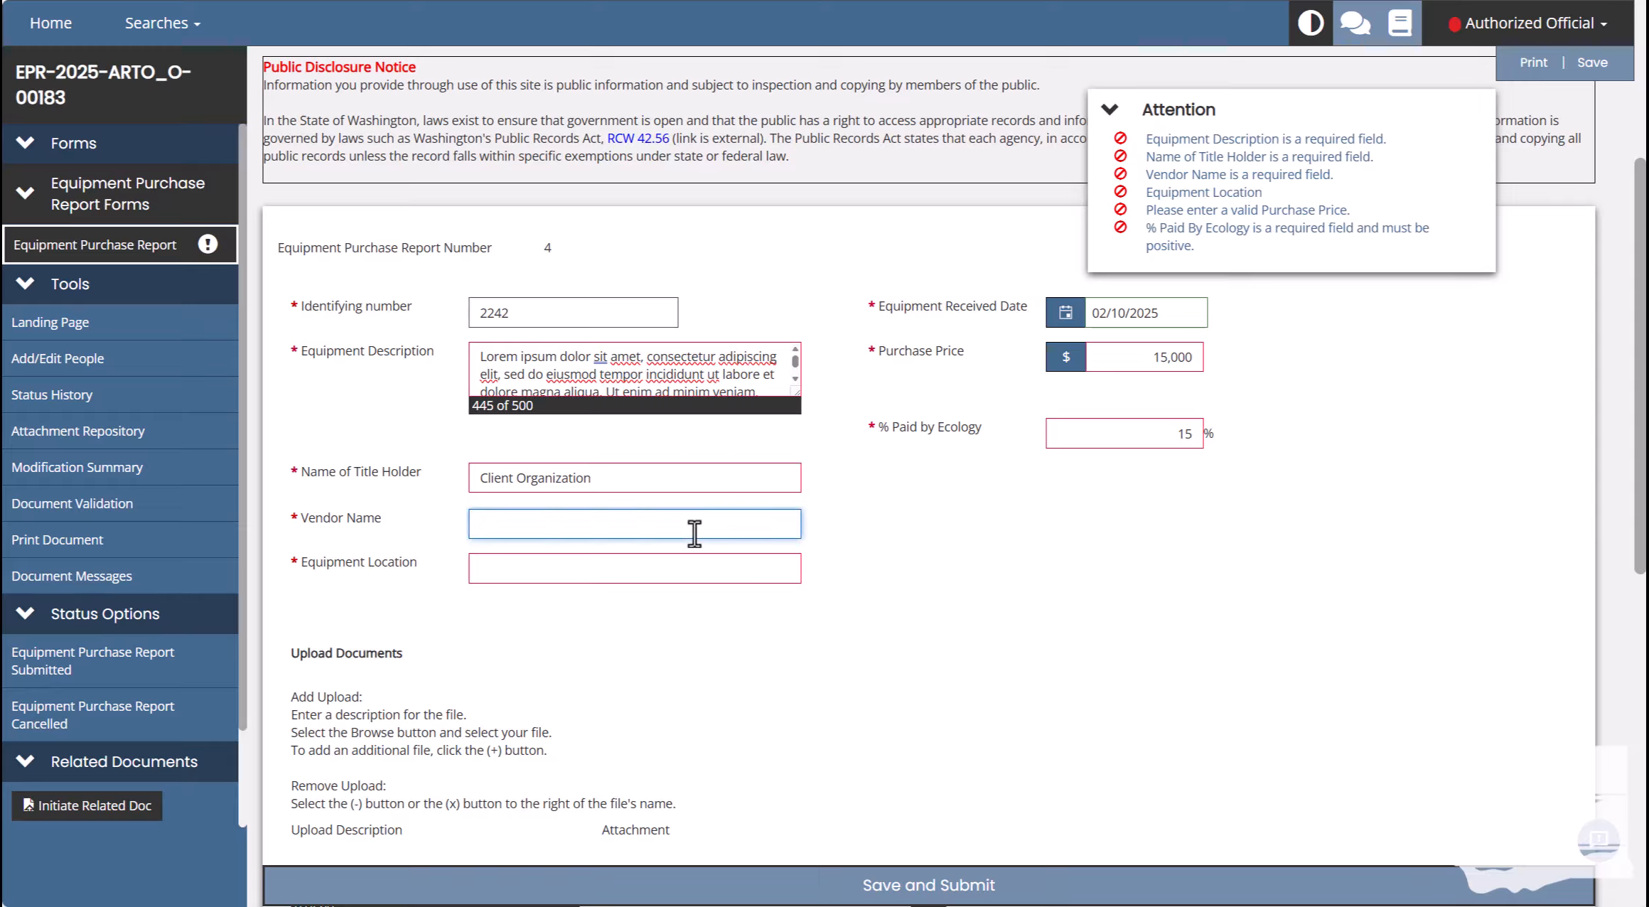
pyautogui.write('Equipment Supply Co.')
pyautogui.click(875, 552)
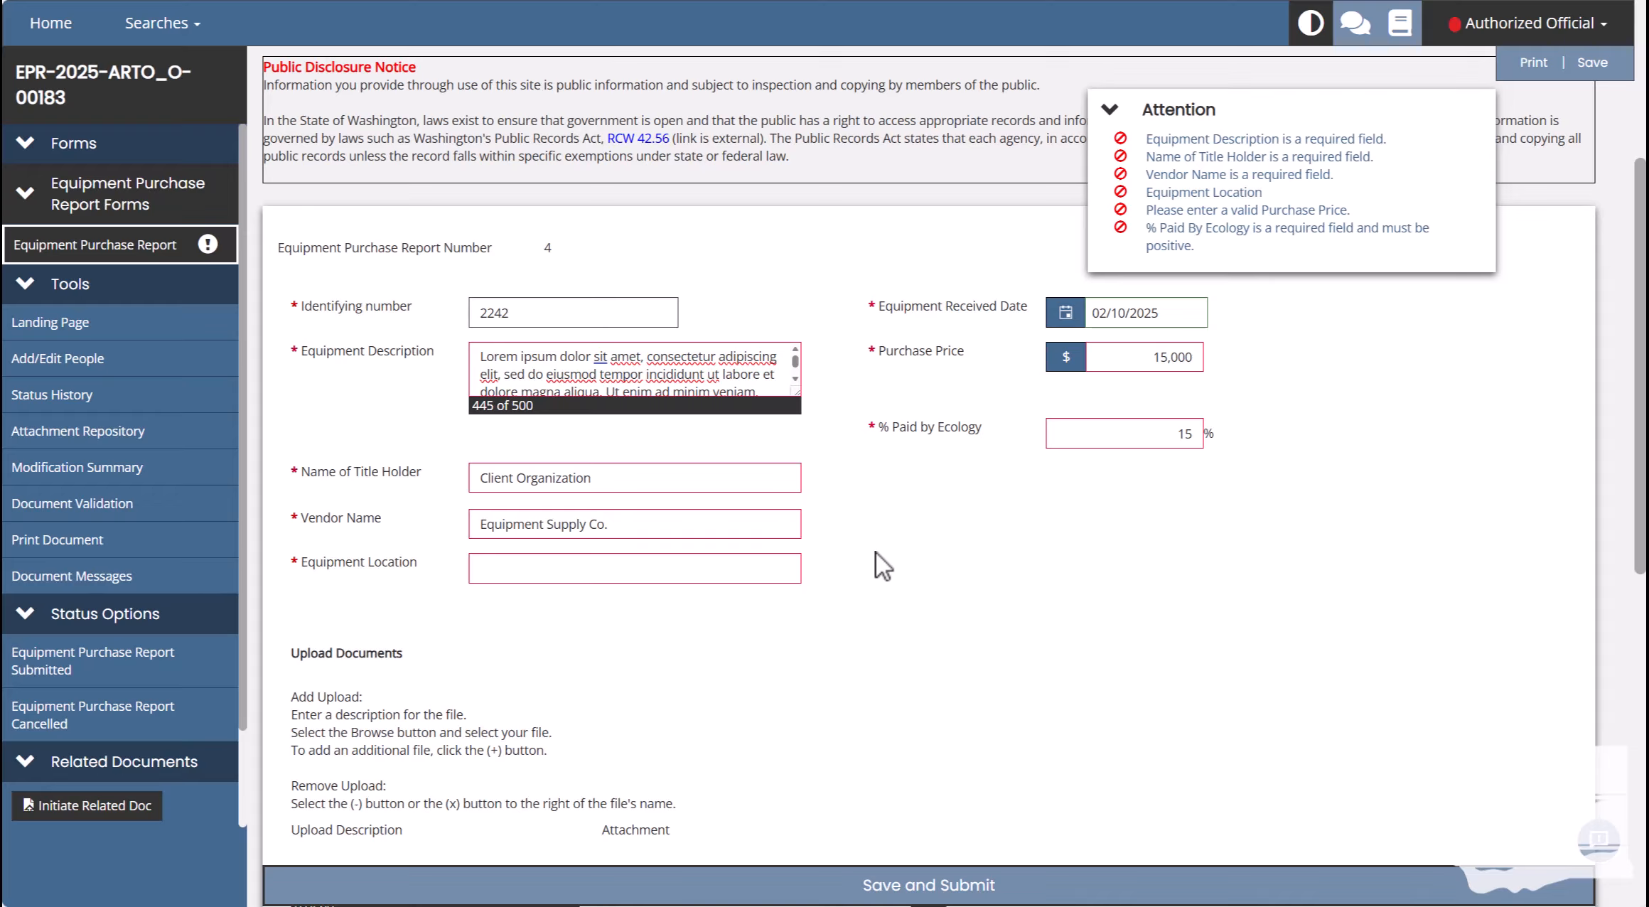
pyautogui.click(751, 568)
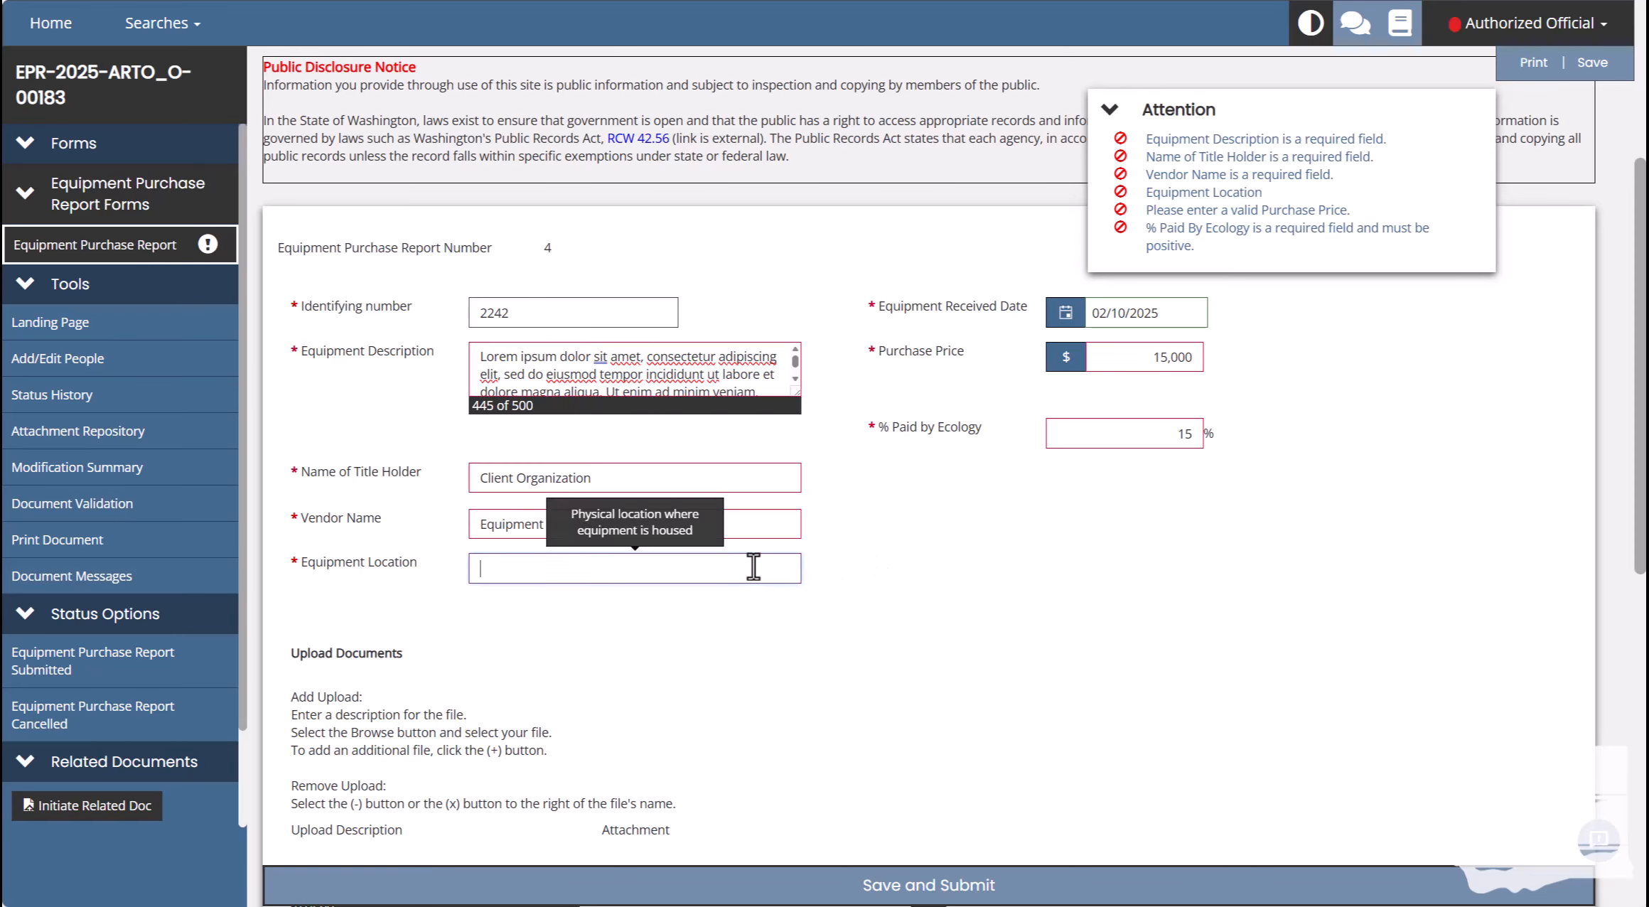
pyautogui.write('Main Location')
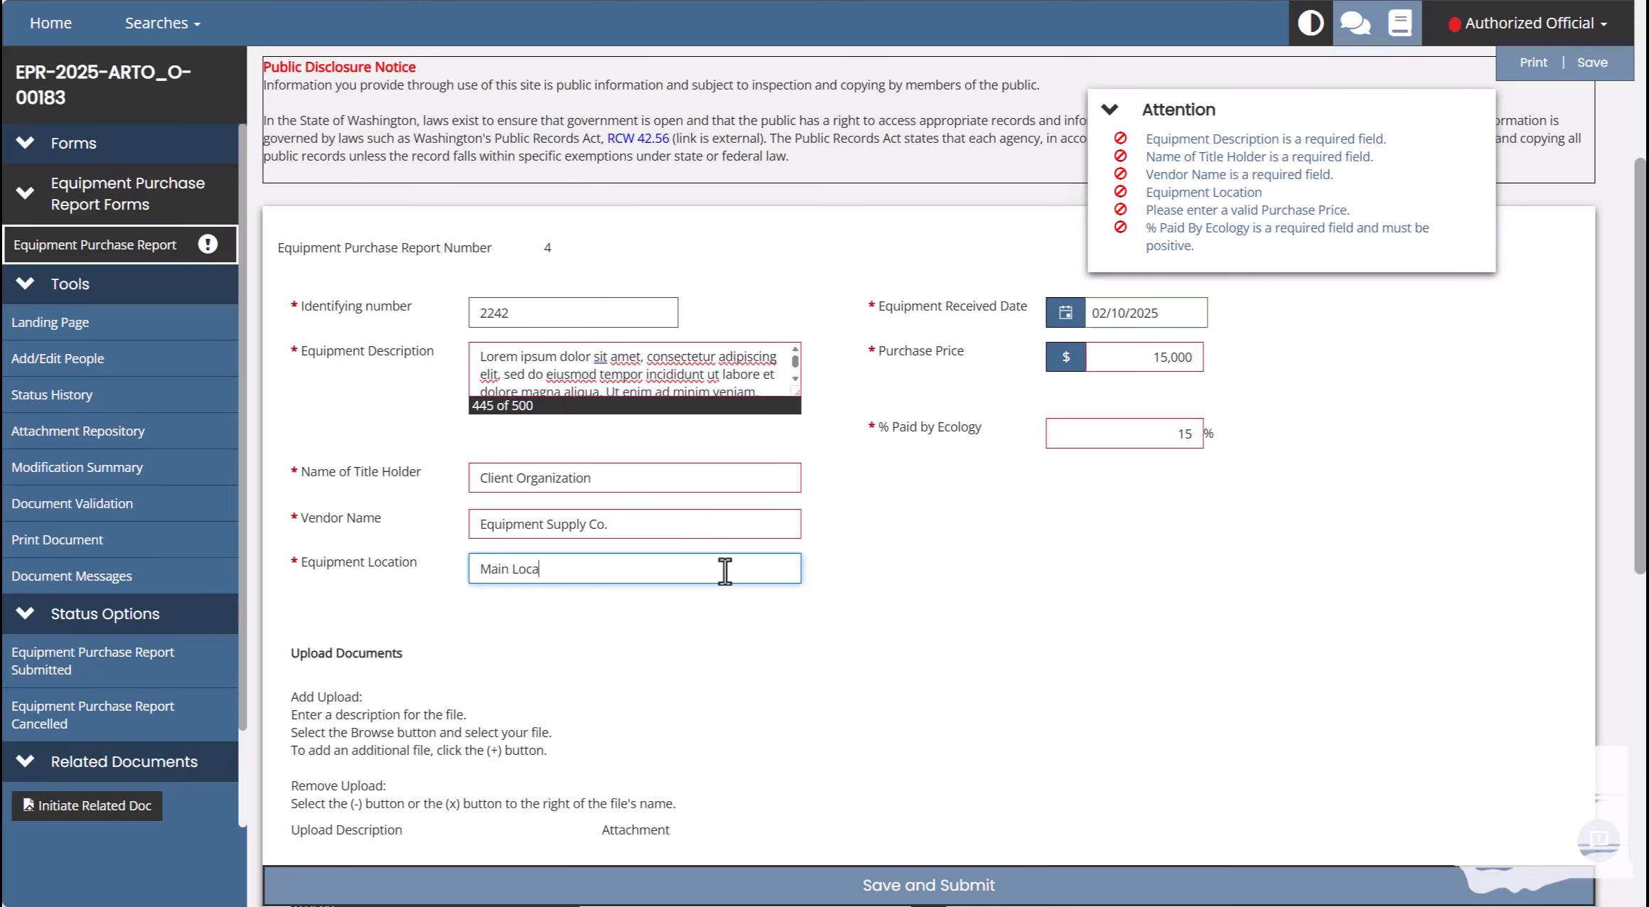
pyautogui.click(969, 553)
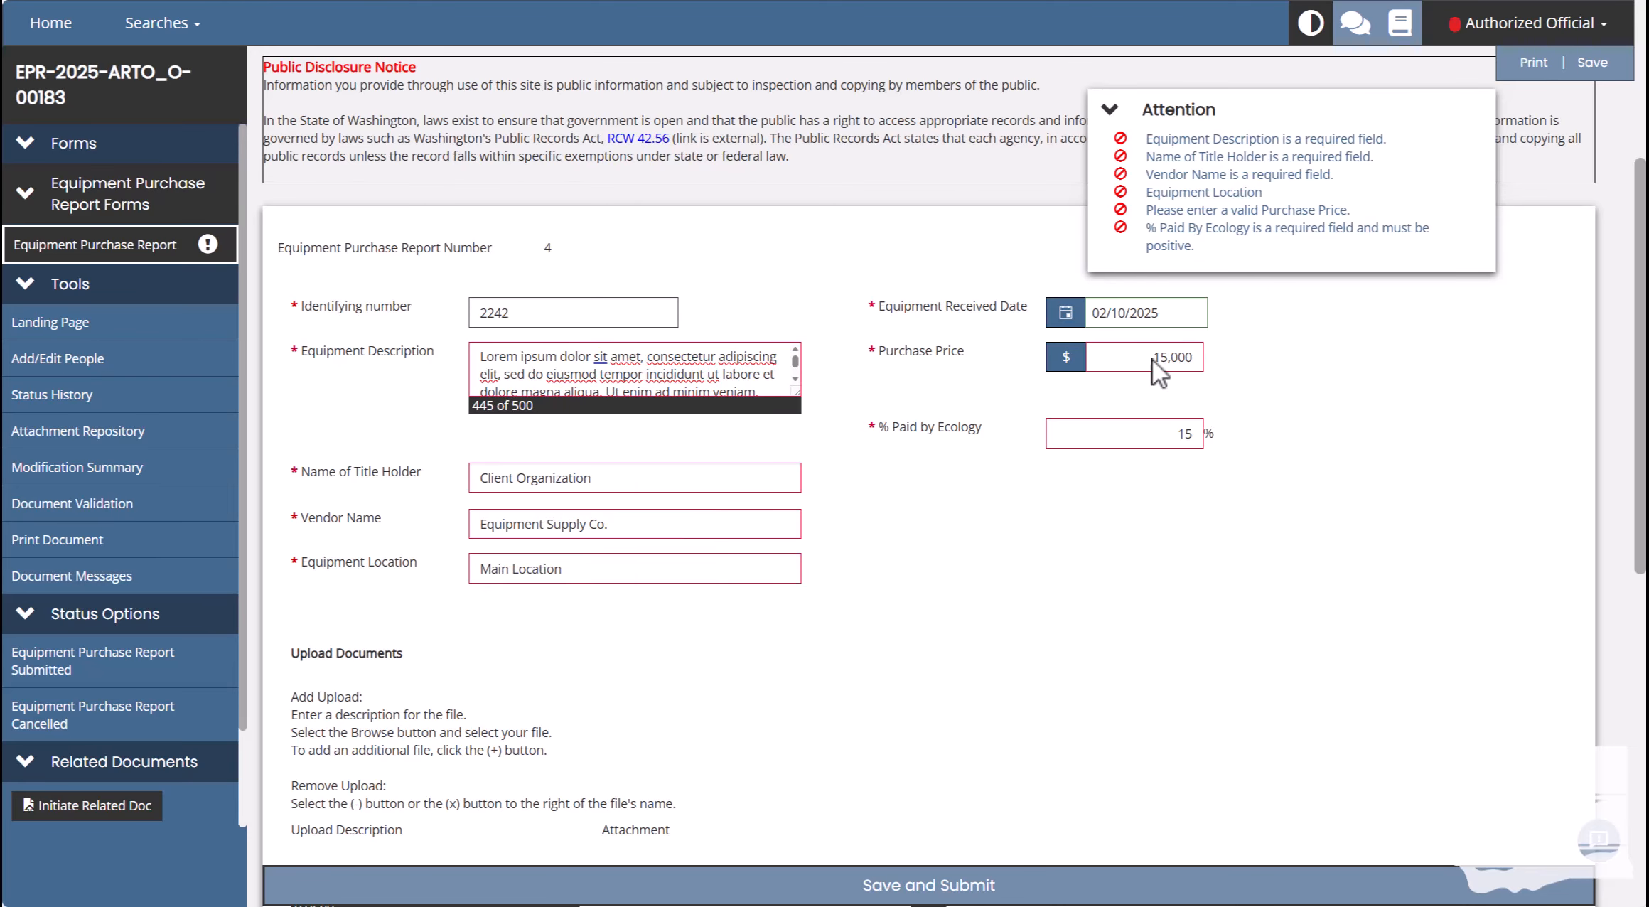
# Save the Equipment Purchase Report with the title holder, vendor and location filled in.
pyautogui.click(1594, 75)
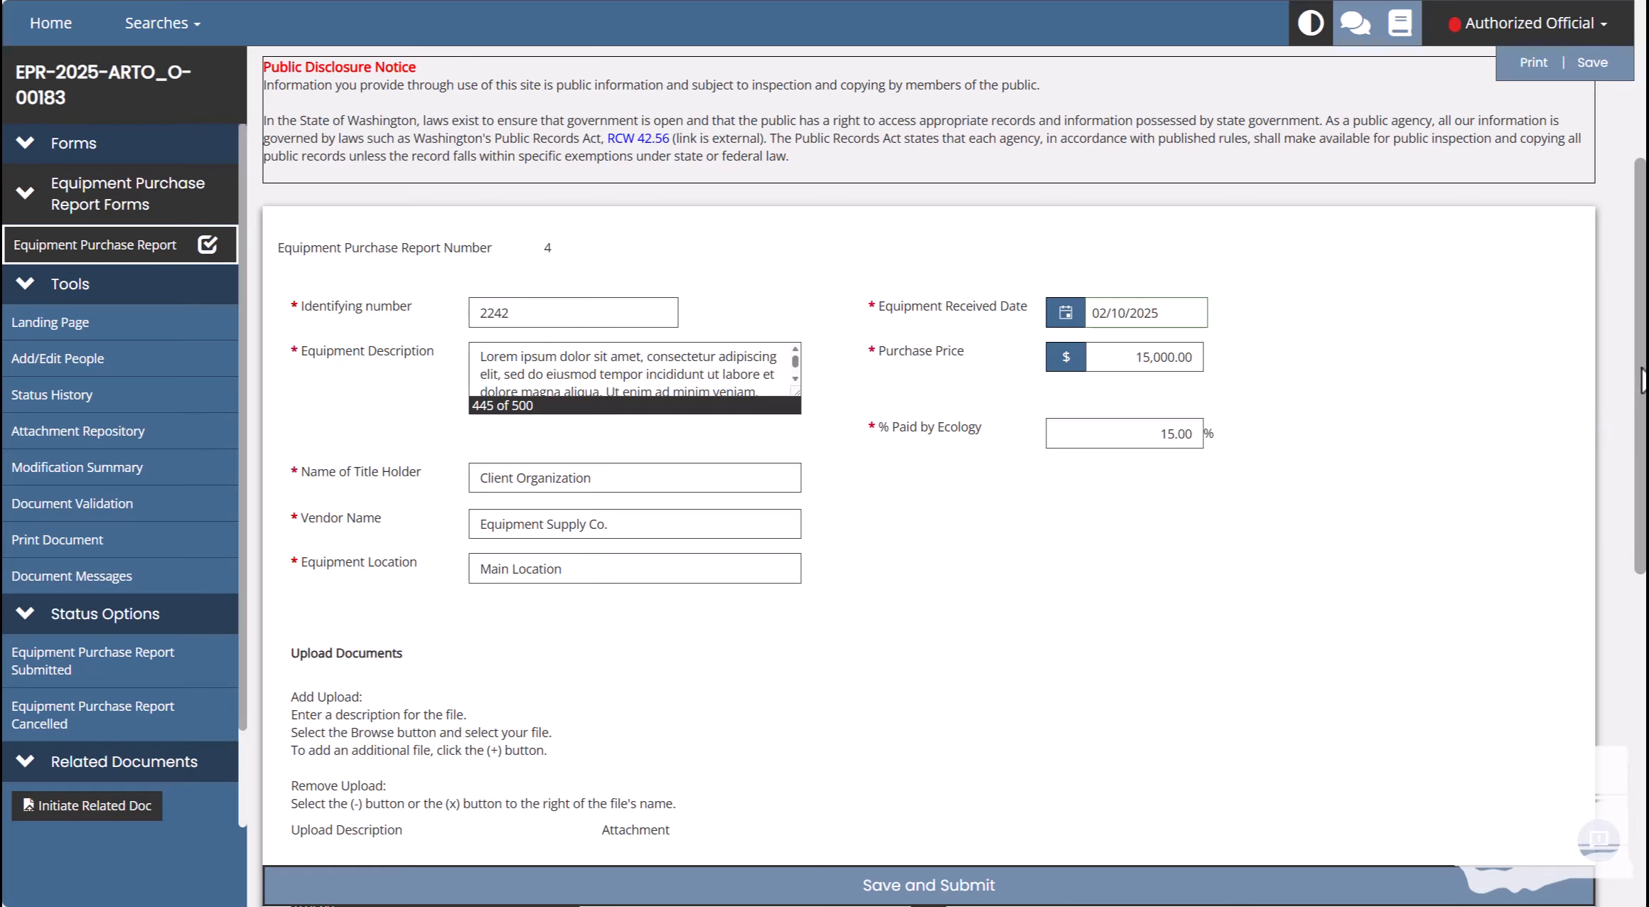
pyautogui.scroll(-5, 1622, 390)
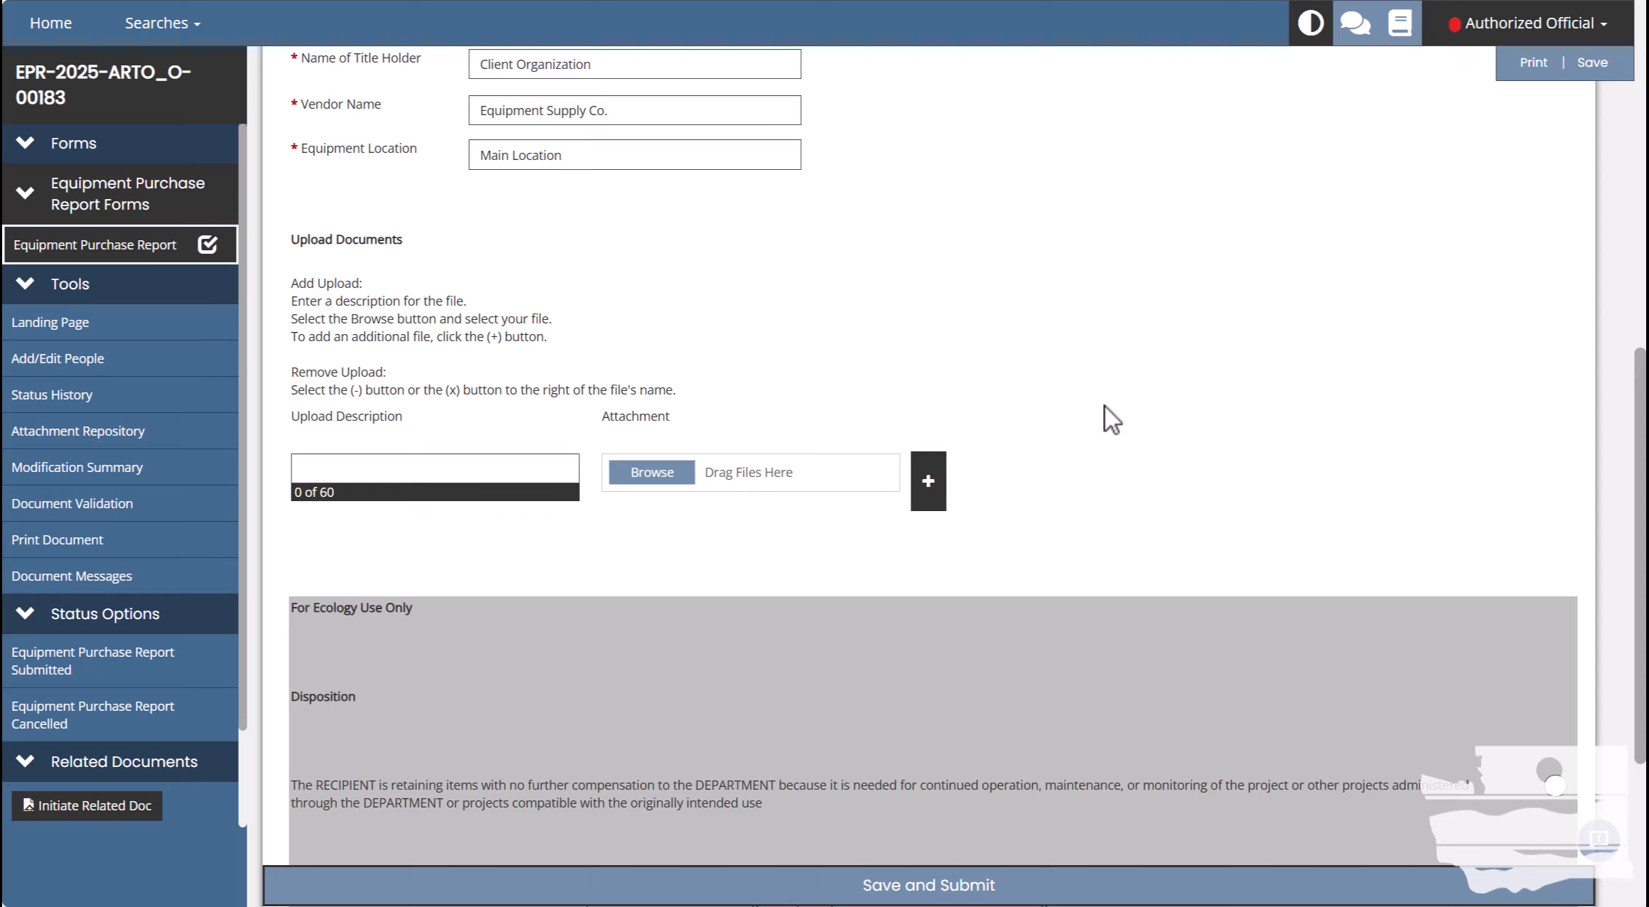
pyautogui.scroll(-4, 1104, 404)
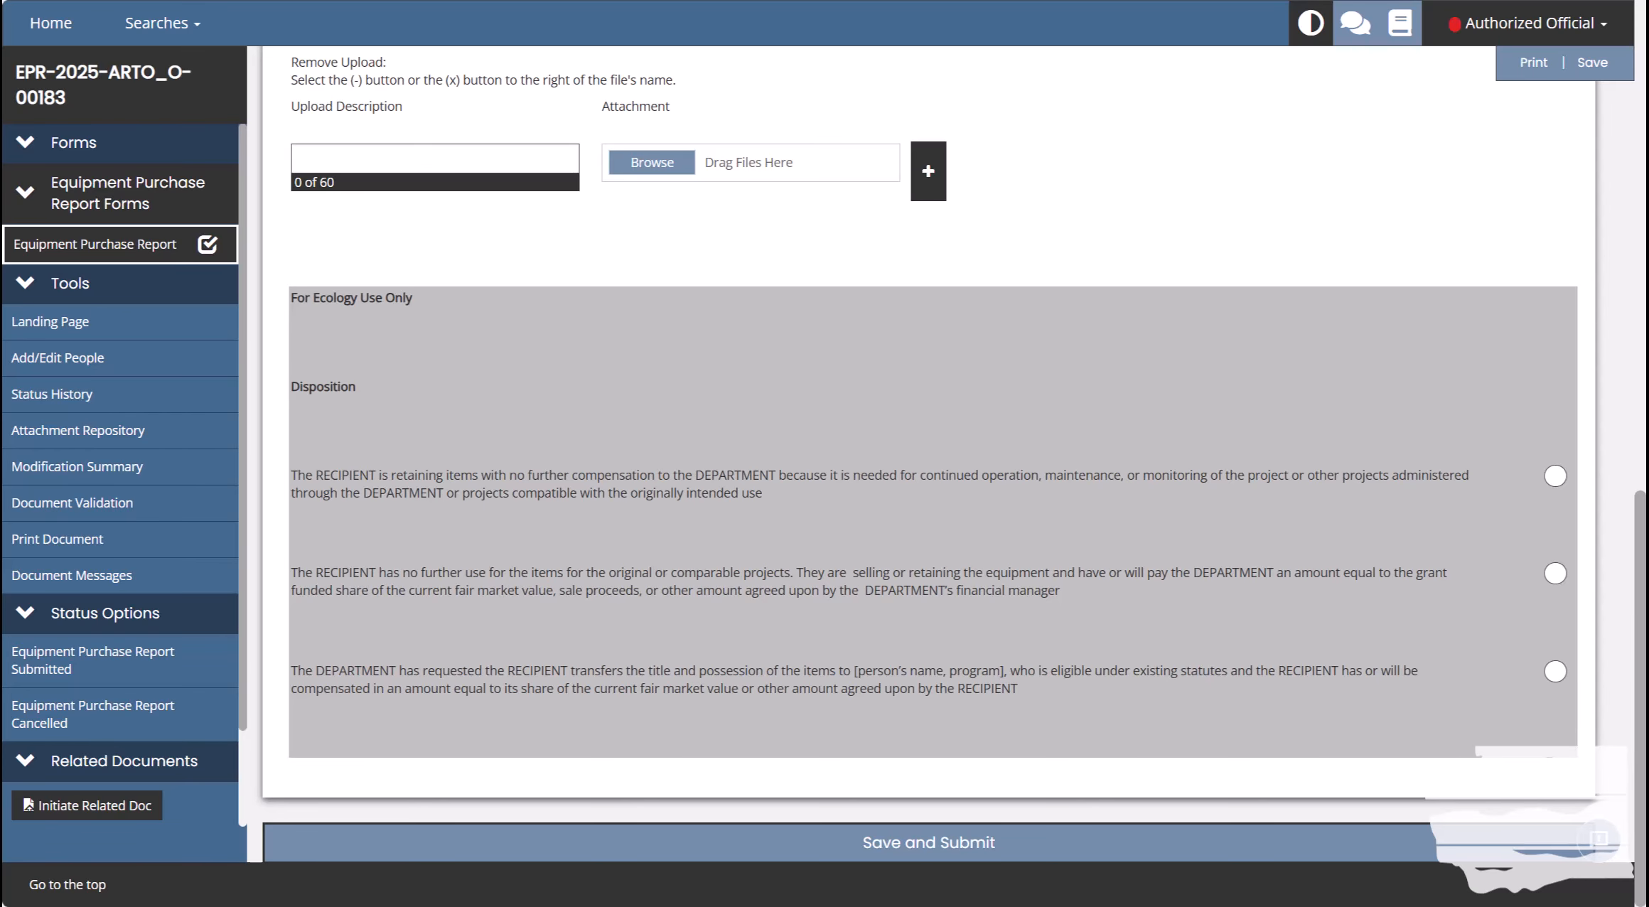
pyautogui.moveTo(1640, 507); pyautogui.dragTo(1605, 54)
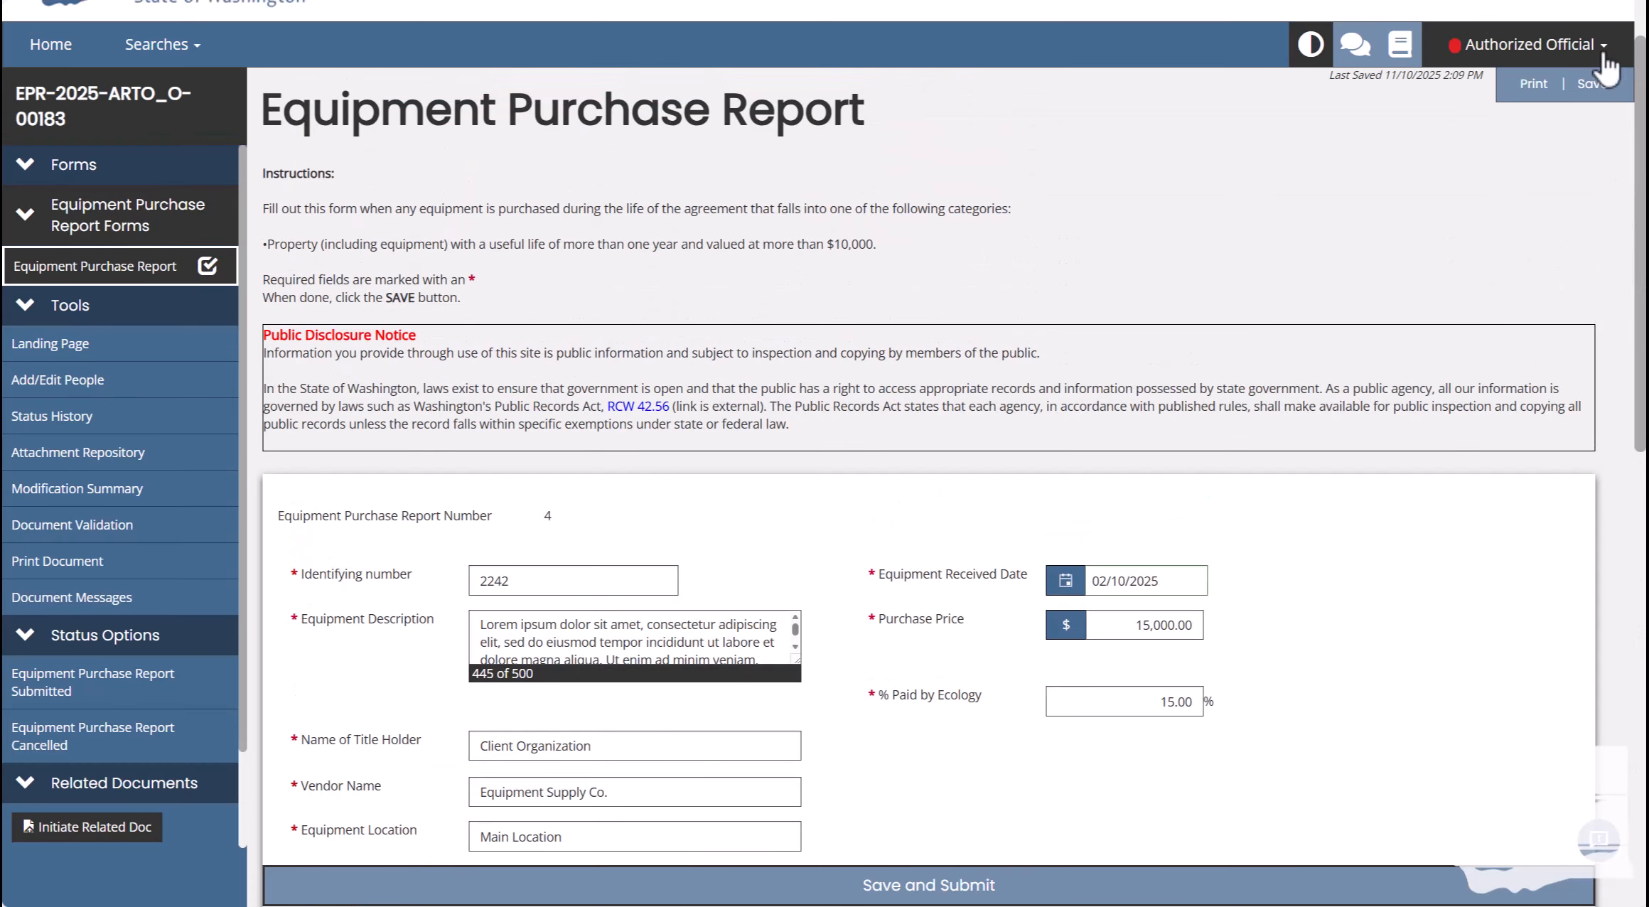
# Save the completed Equipment Purchase Report again, updating its Last Saved stamp.
pyautogui.click(1589, 108)
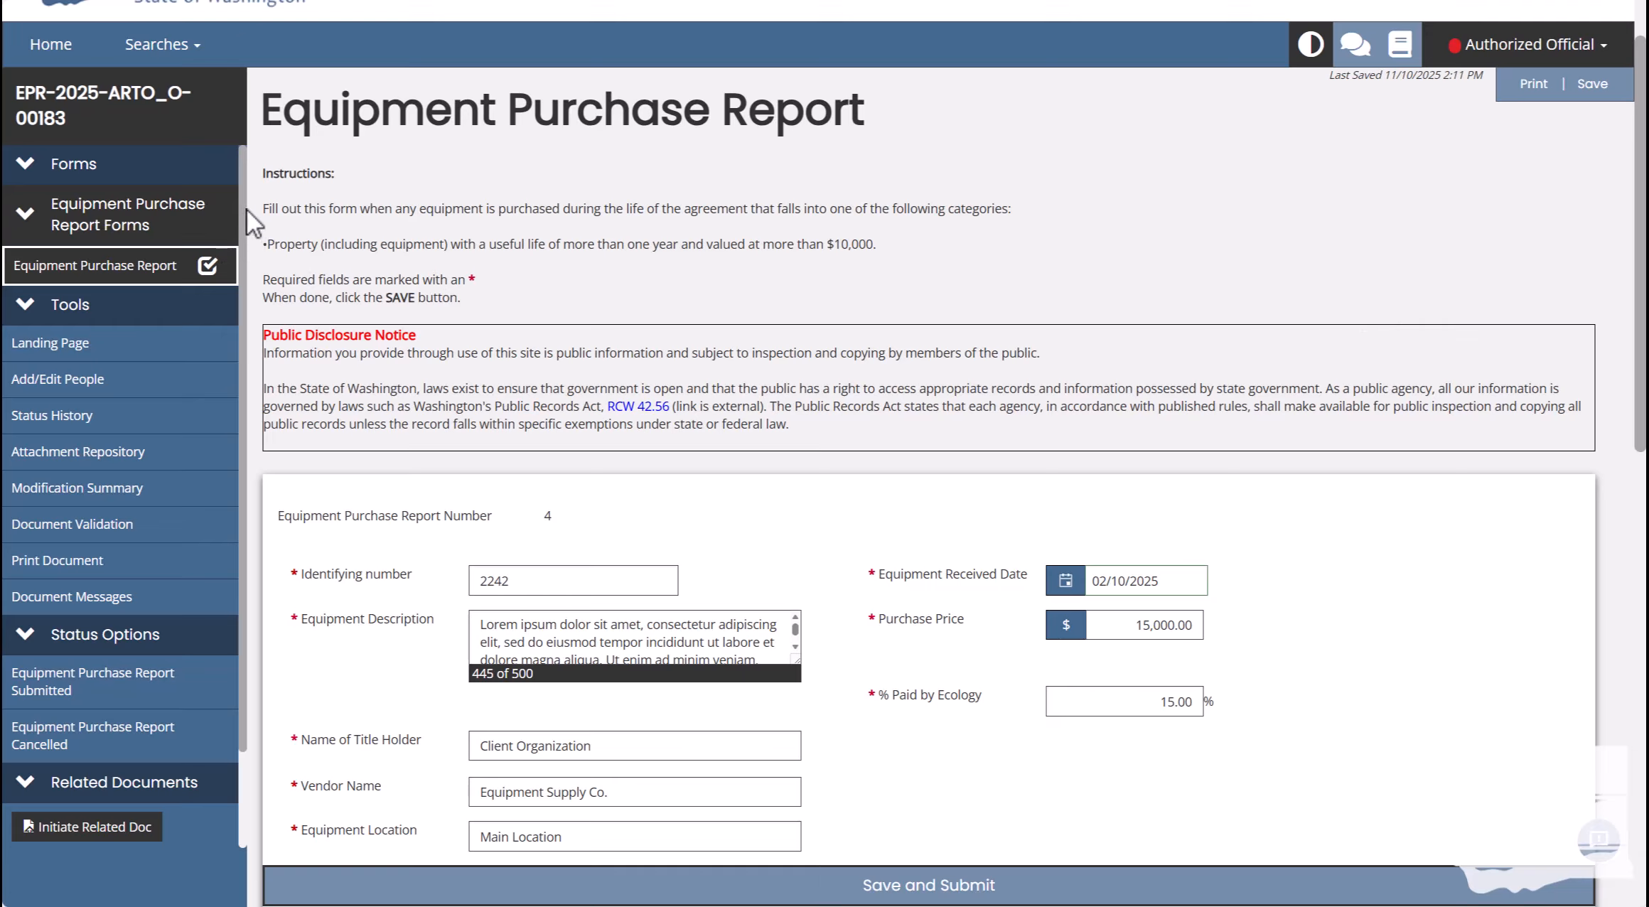
pyautogui.scroll(-2, 230, 279)
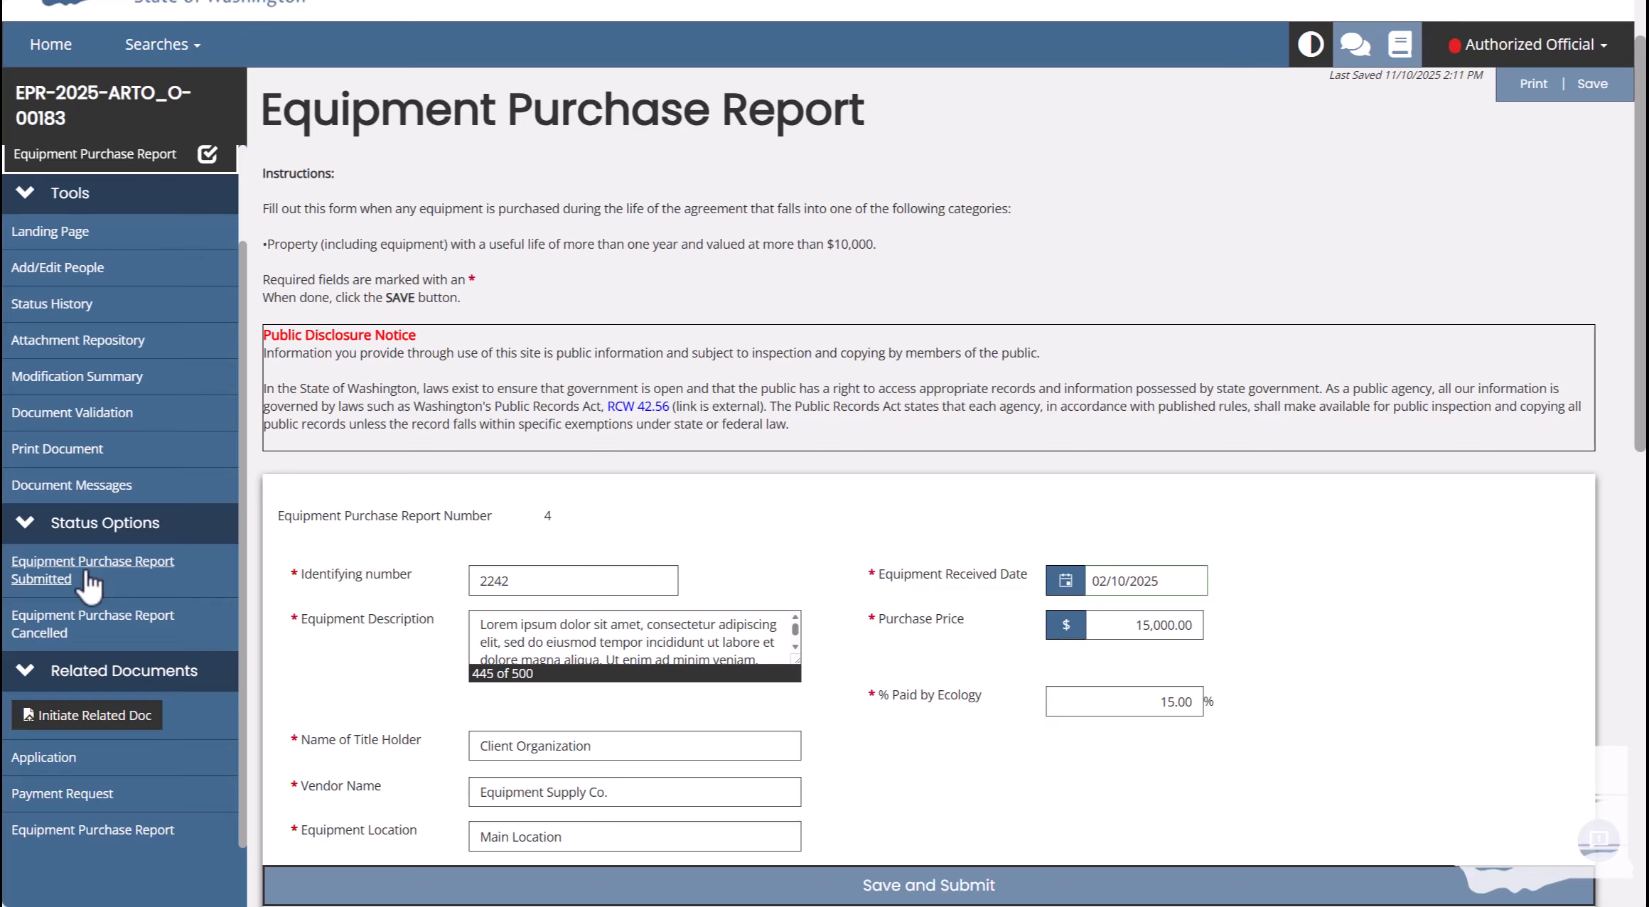
# Save and submit the report, confirming the status change to Equipment Purchase Report Submitted.
pyautogui.click(1045, 897)
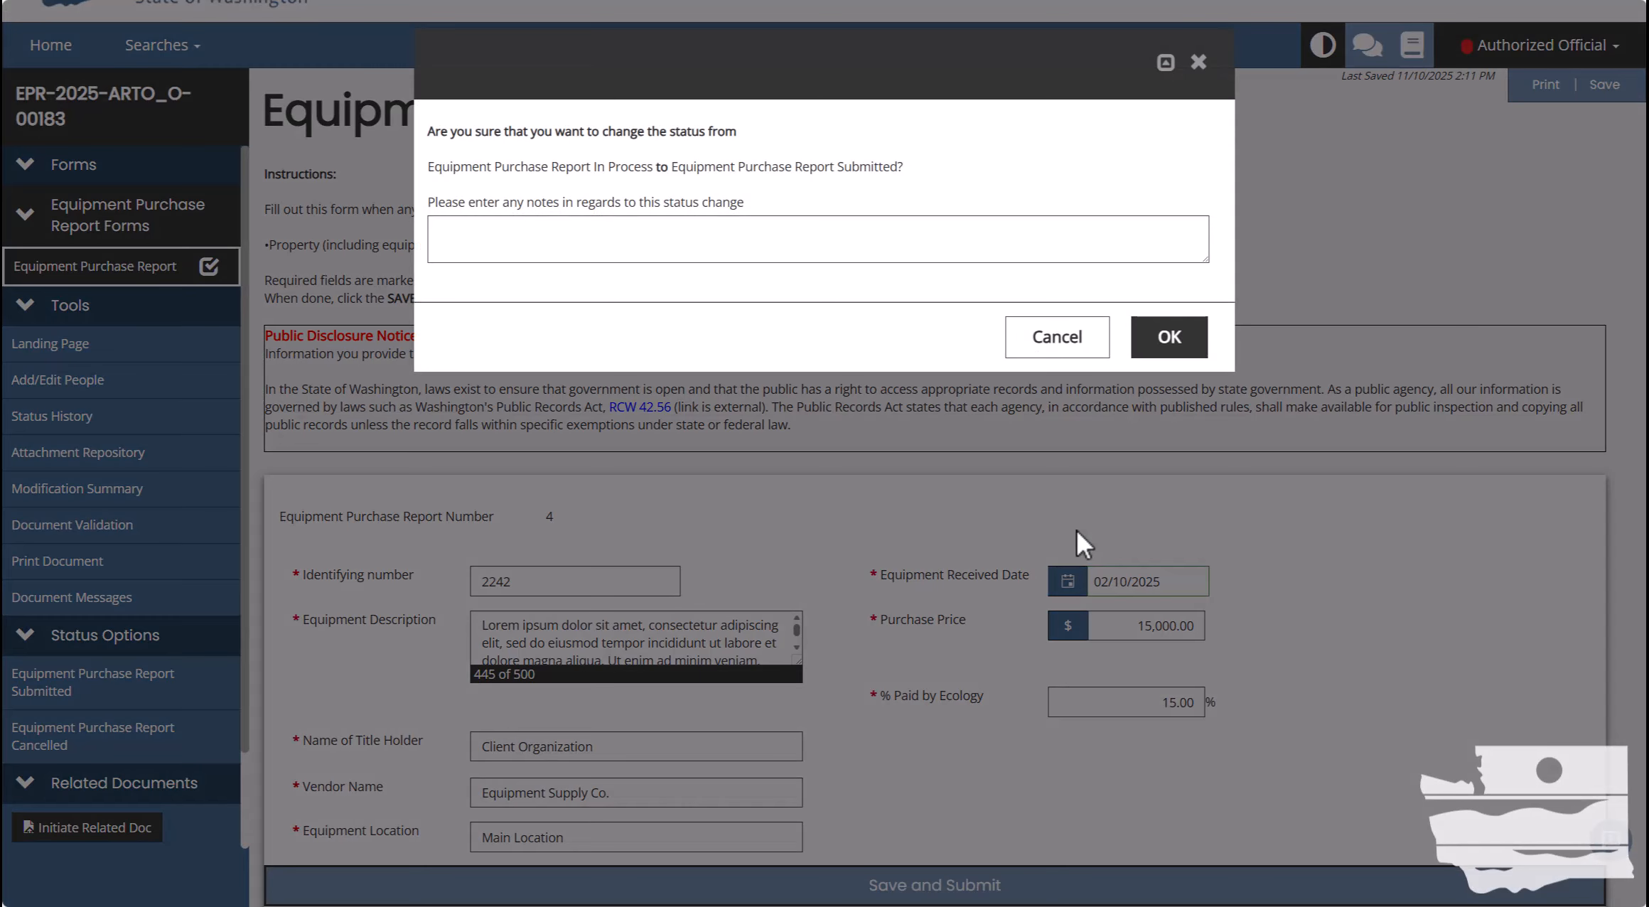
pyautogui.click(1173, 337)
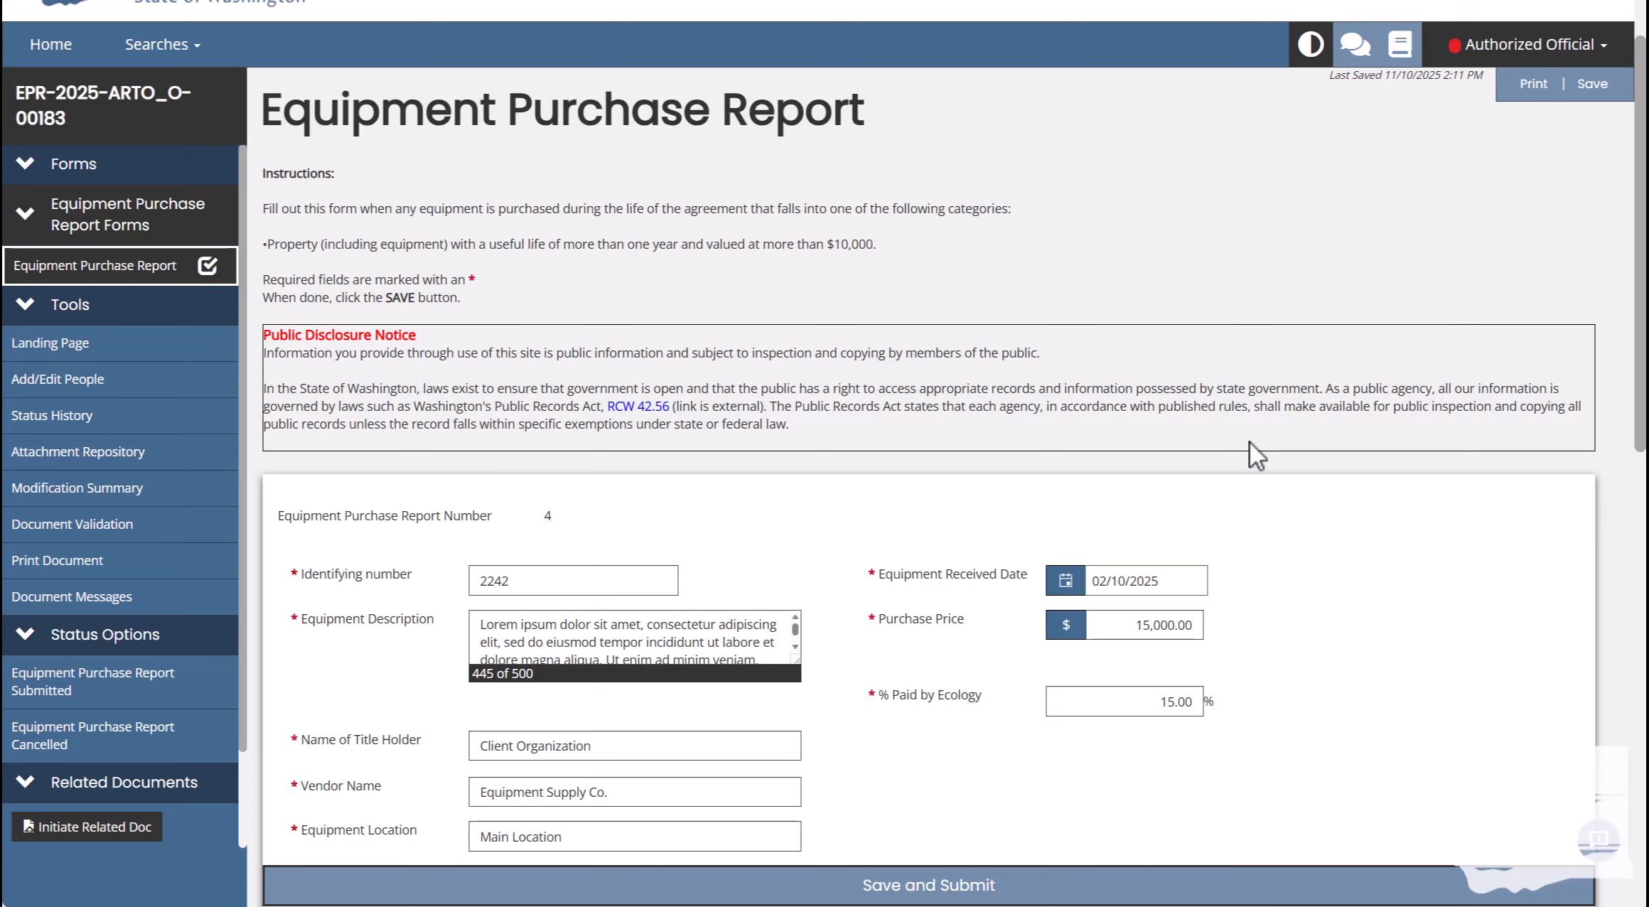